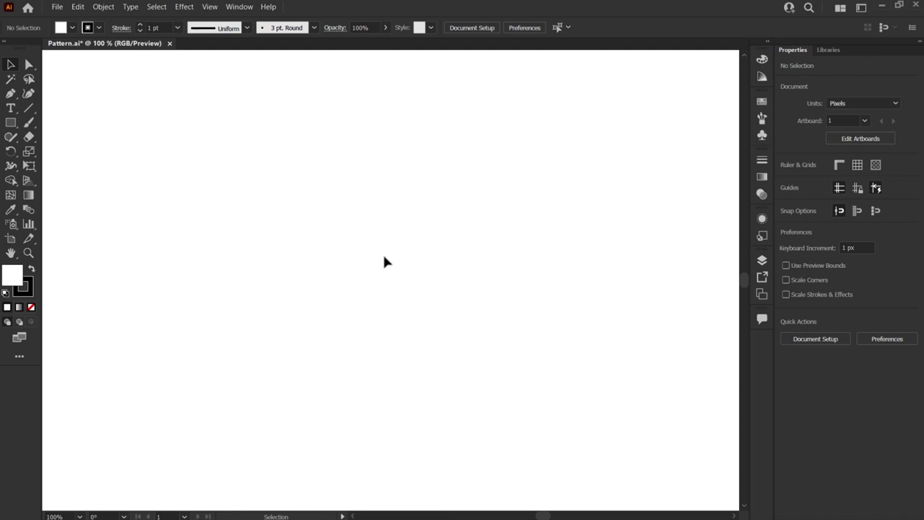
# Open the Rectangle tool's flyout of shape-drawing tools
pyautogui.click(11, 124)
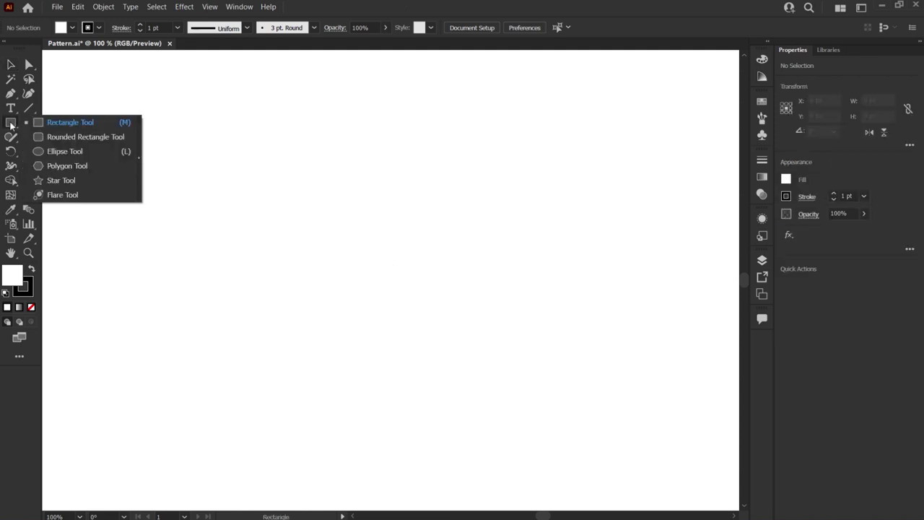
# Create a 6-sided hexagon with a 75 px radius on the artboard
pyautogui.click(76, 168)
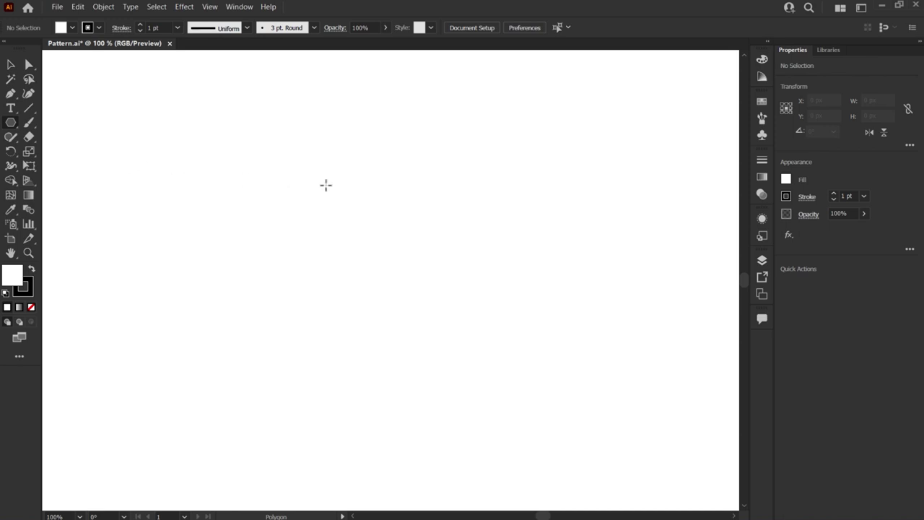
pyautogui.click(327, 185)
pyautogui.hotkey('shift', 'Tab')
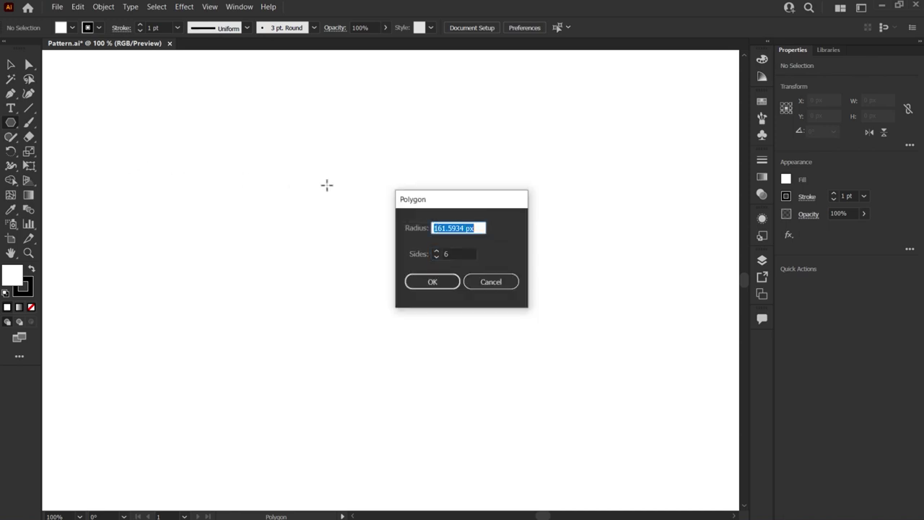
pyautogui.write('75')
pyautogui.press('Tab')
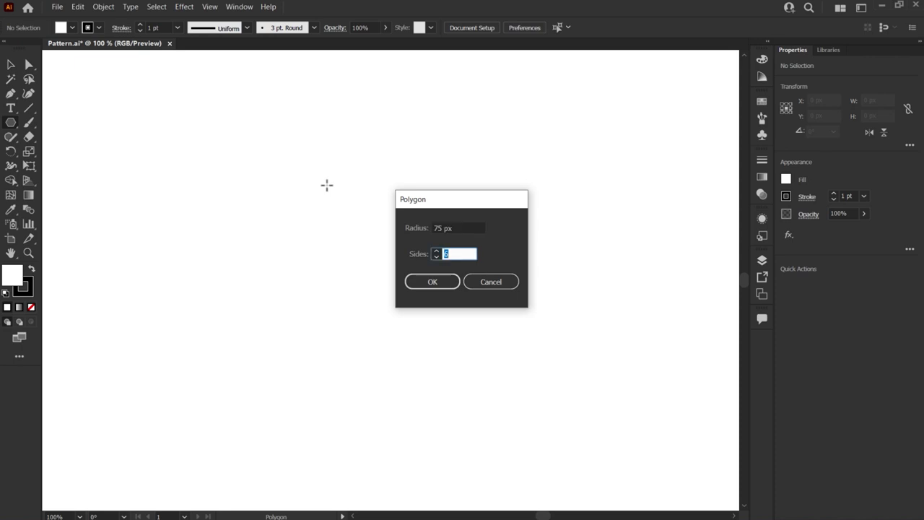
pyautogui.press('Tab')
pyautogui.press('Return')
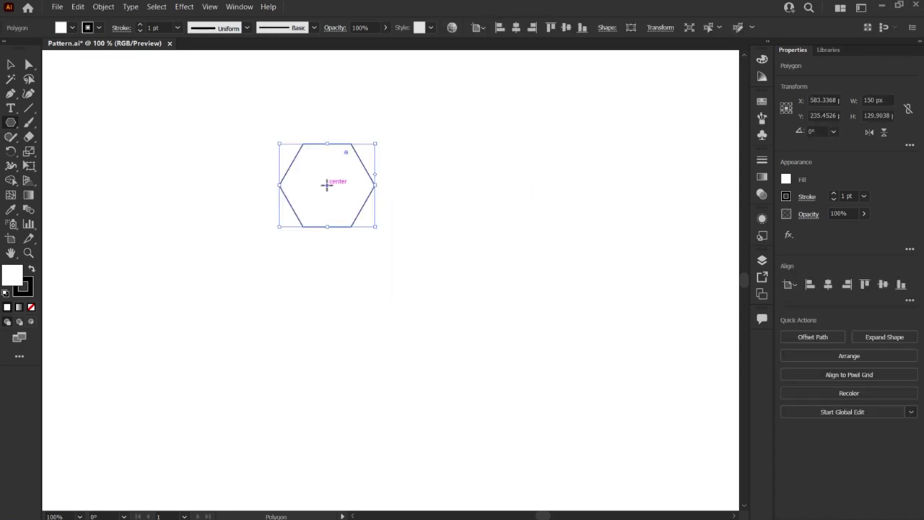
# Alt-drag two hexagon copies into a cluster, one up-right and one below it
pyautogui.press('v')
pyautogui.moveTo(285, 176); pyautogui.dragTo(356, 136)
pyautogui.moveTo(378, 98); pyautogui.dragTo(381, 190)
pyautogui.scroll(1, 364, 109)
# Switch the document to Outline view and zoom in on the hexagon joins
pyautogui.scroll(1, 361, 113)
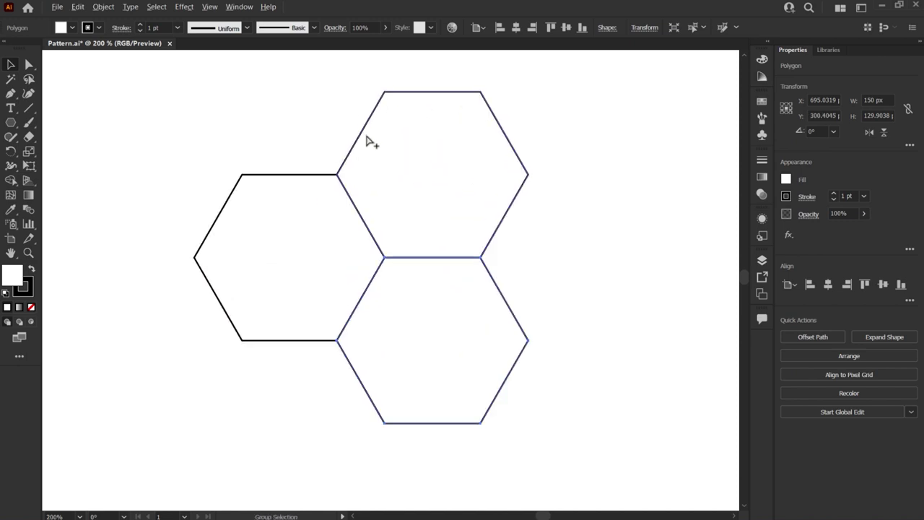
pyautogui.click(210, 6)
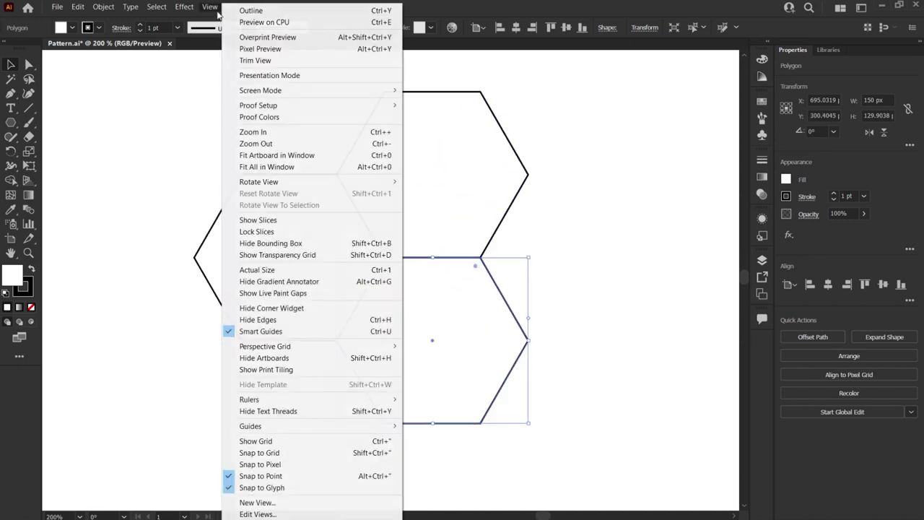
pyautogui.click(278, 12)
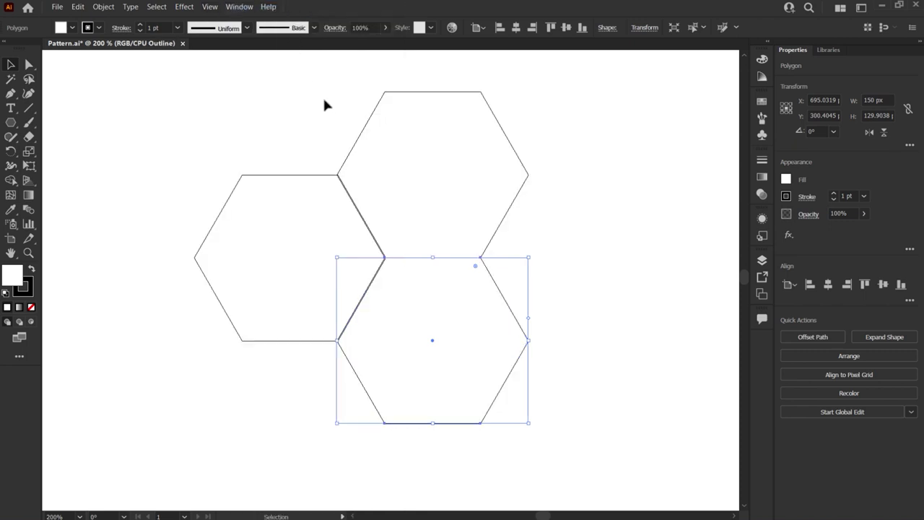
pyautogui.scroll(1, 322, 190)
pyautogui.scroll(3, 329, 189)
pyautogui.scroll(2, 327, 184)
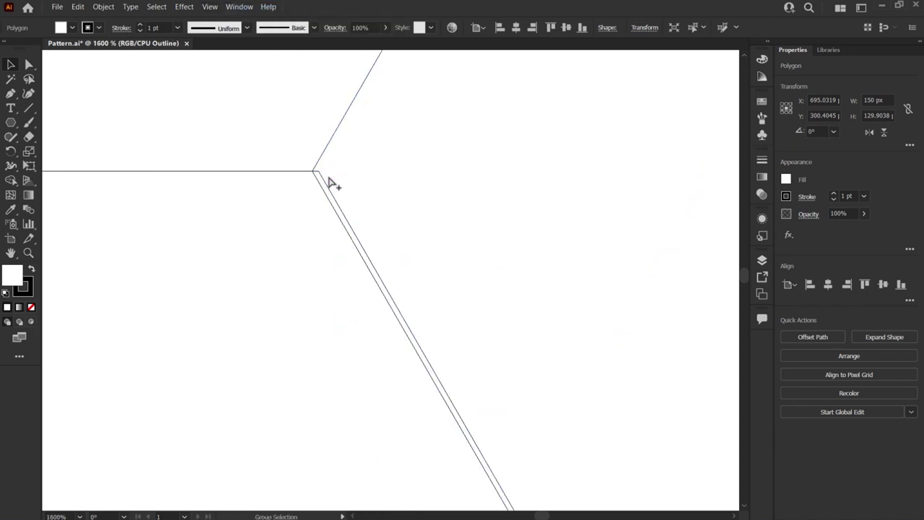
# Snap the hexagon copies' corners onto the neighbouring edges, closing the gaps, then zoom out
pyautogui.moveTo(315, 157); pyautogui.dragTo(321, 151)
pyautogui.click(307, 133)
pyautogui.moveTo(531, 408); pyautogui.dragTo(454, 270)
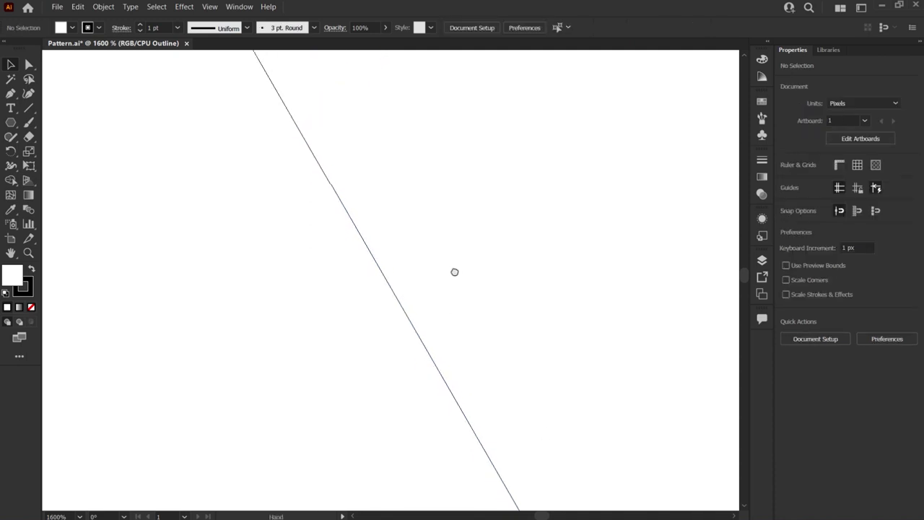
pyautogui.moveTo(536, 327)
pyautogui.mouseDown()
pyautogui.moveTo(470, 274)
pyautogui.moveTo(394, 158)
pyautogui.mouseUp()
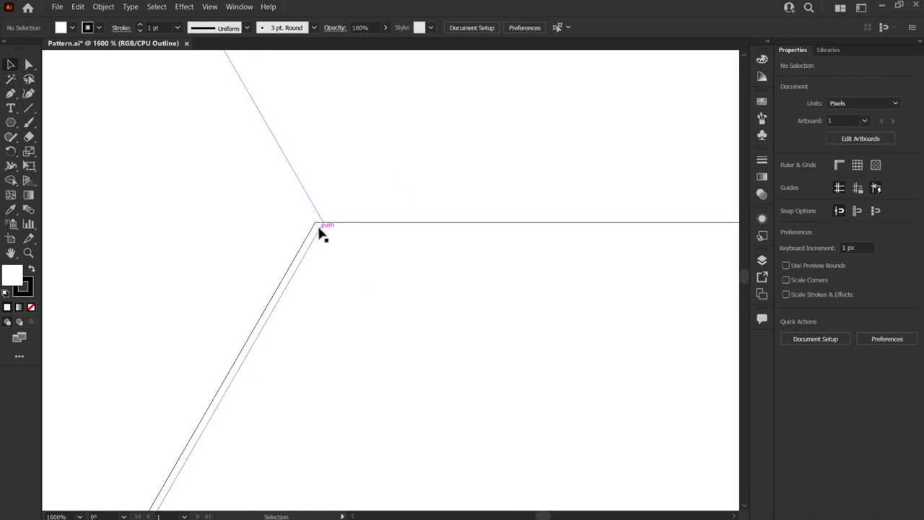
pyautogui.moveTo(317, 225); pyautogui.dragTo(323, 222)
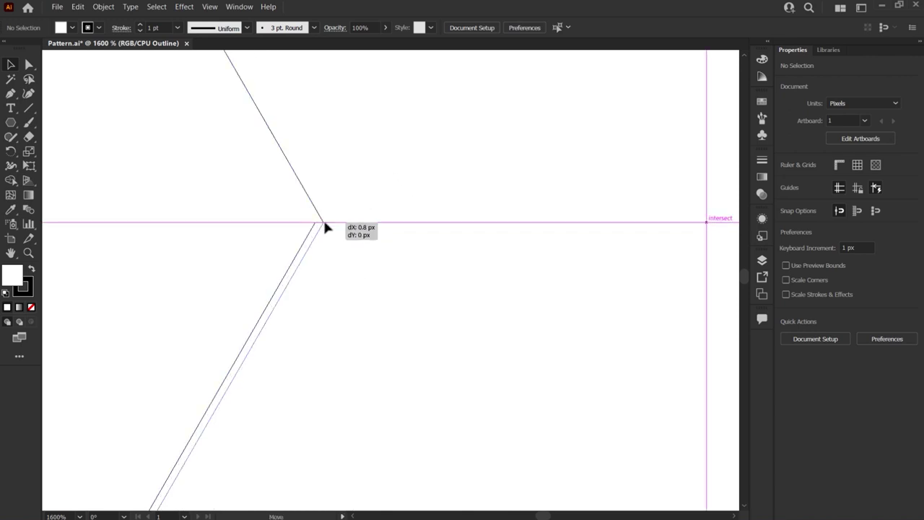
pyautogui.click(361, 279)
pyautogui.scroll(-2, 364, 278)
pyautogui.scroll(-3, 363, 274)
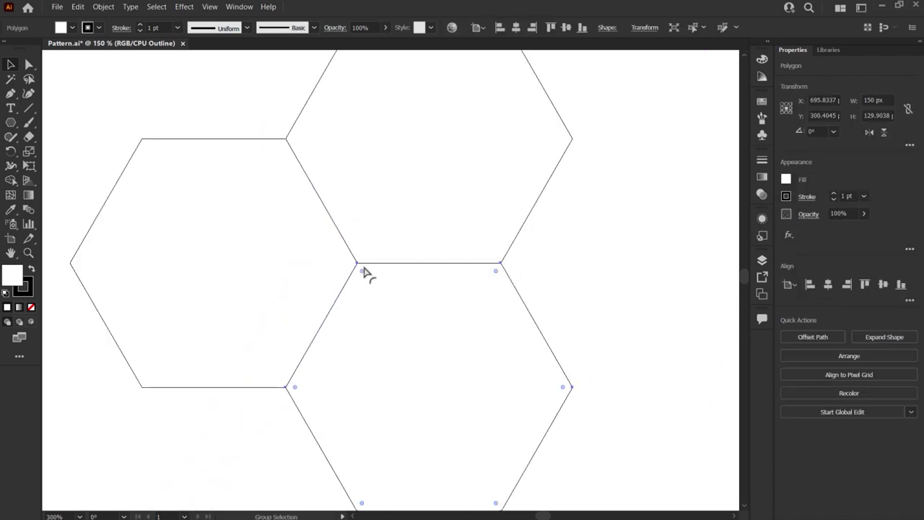
pyautogui.scroll(-1, 363, 271)
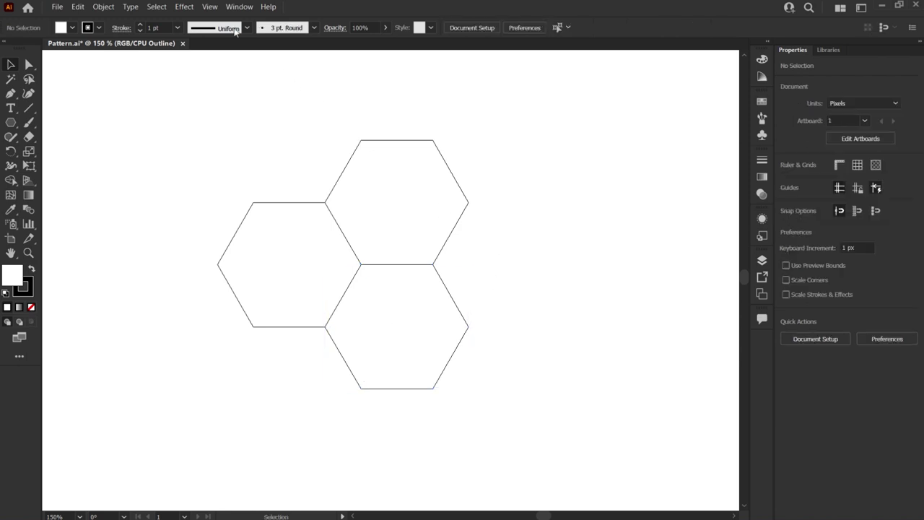
# Return to GPU Preview and merge the three hexagons into one outline with Shape Builder
pyautogui.click(210, 7)
pyautogui.click(293, 12)
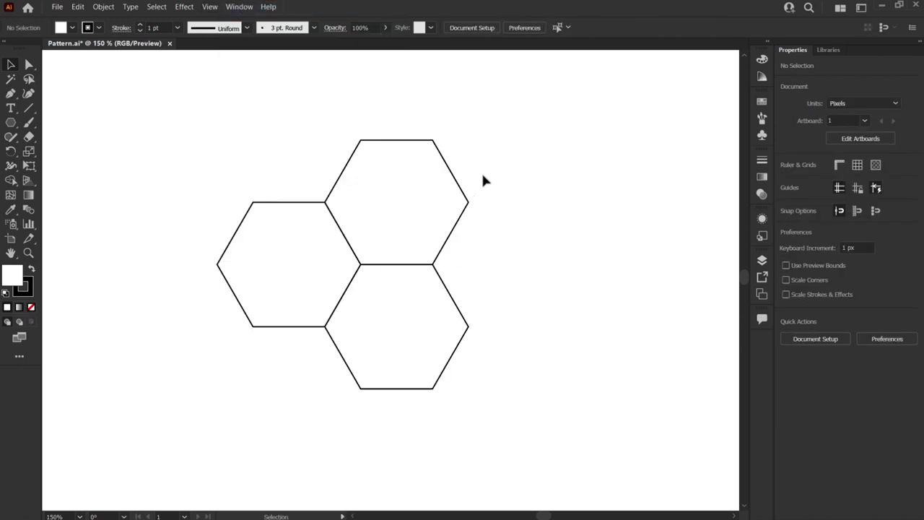
pyautogui.moveTo(306, 153); pyautogui.dragTo(421, 311)
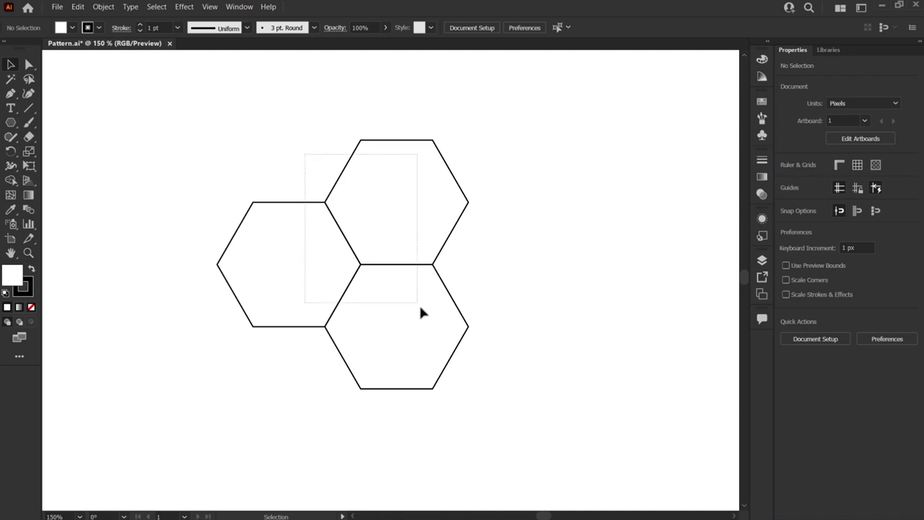
pyautogui.click(13, 178)
pyautogui.moveTo(354, 208)
pyautogui.mouseDown()
pyautogui.moveTo(326, 234)
pyautogui.moveTo(355, 289)
pyautogui.moveTo(373, 297)
pyautogui.mouseUp()
pyautogui.press('v')
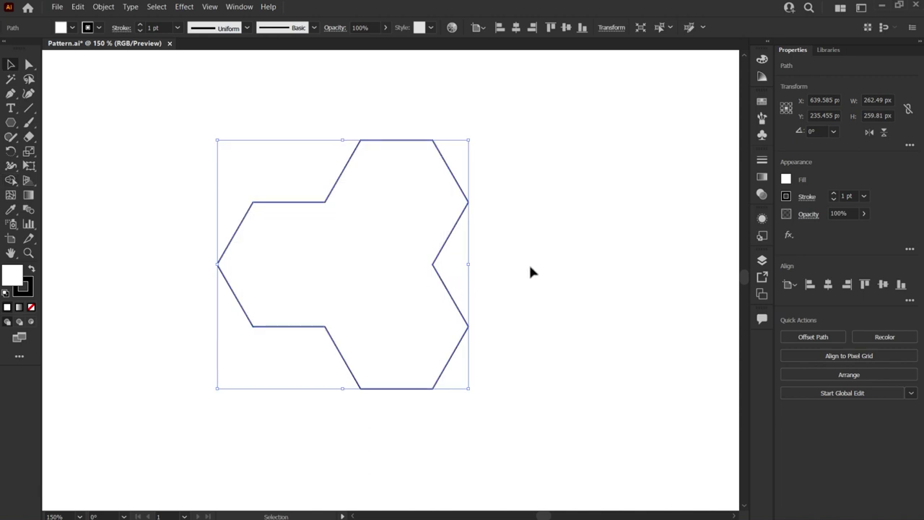
pyautogui.click(530, 267)
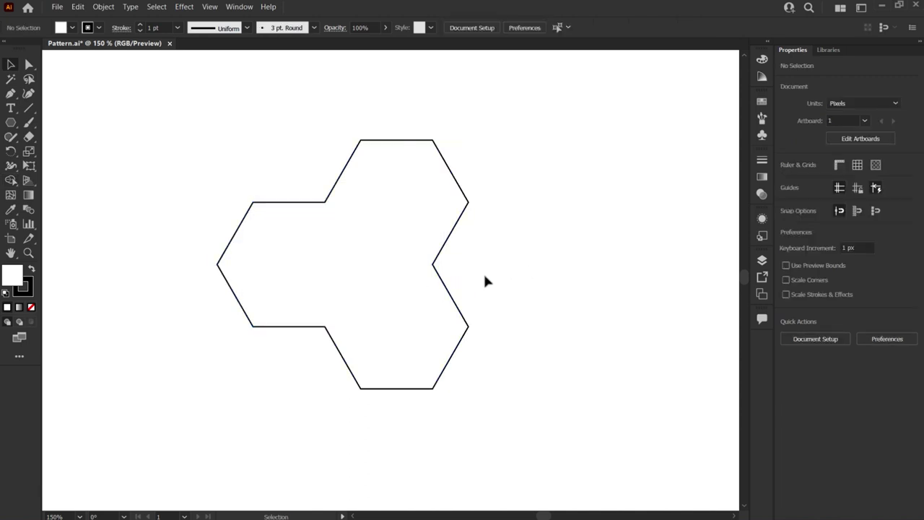
# Draw three lines through the centre, dividing the outline into six rhombus faces
pyautogui.click(32, 107)
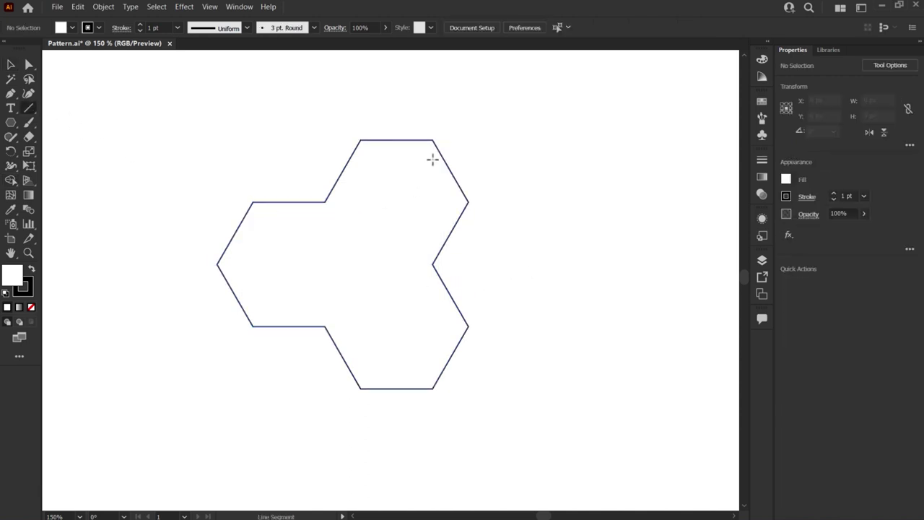
pyautogui.moveTo(433, 139); pyautogui.dragTo(325, 327)
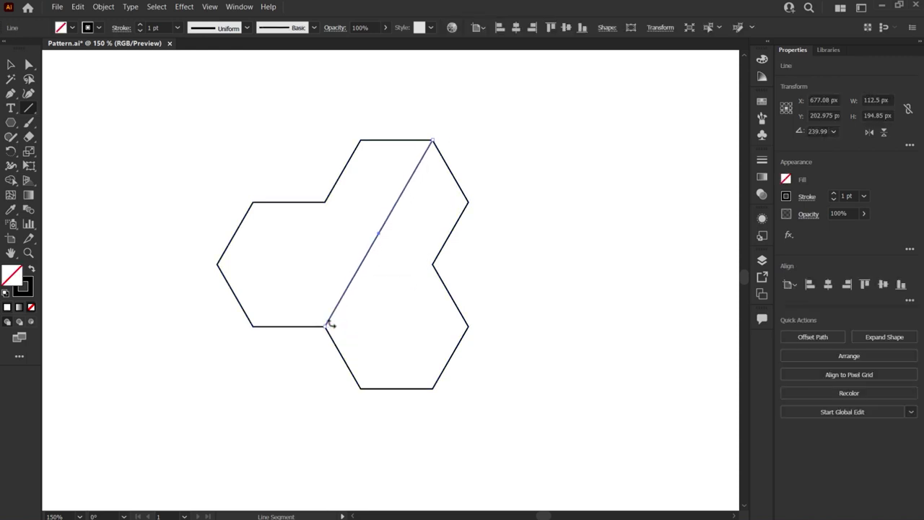
pyautogui.moveTo(326, 203); pyautogui.dragTo(433, 389)
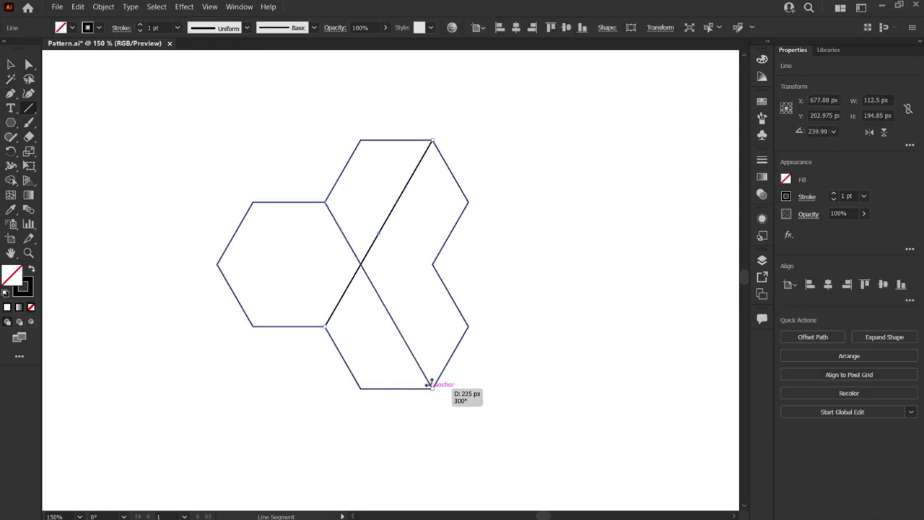
pyautogui.moveTo(217, 263); pyautogui.dragTo(433, 264)
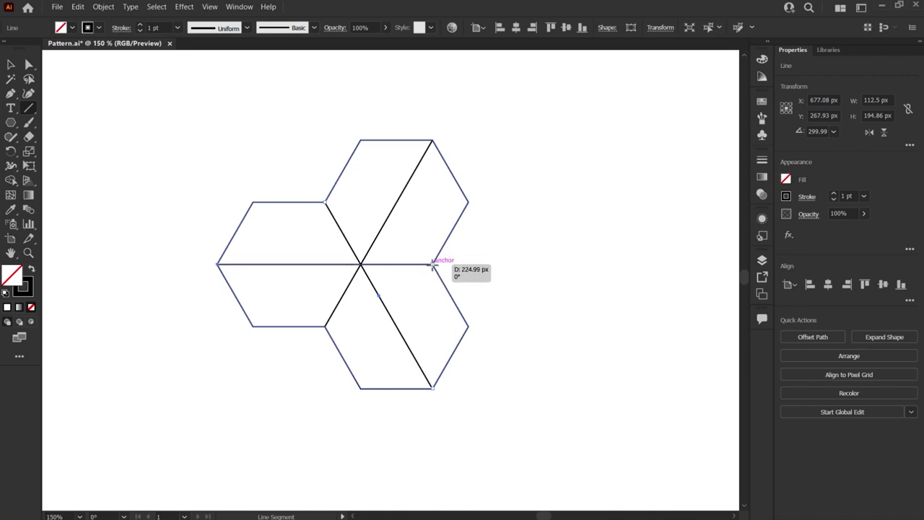
pyautogui.press('v')
pyautogui.click(462, 264)
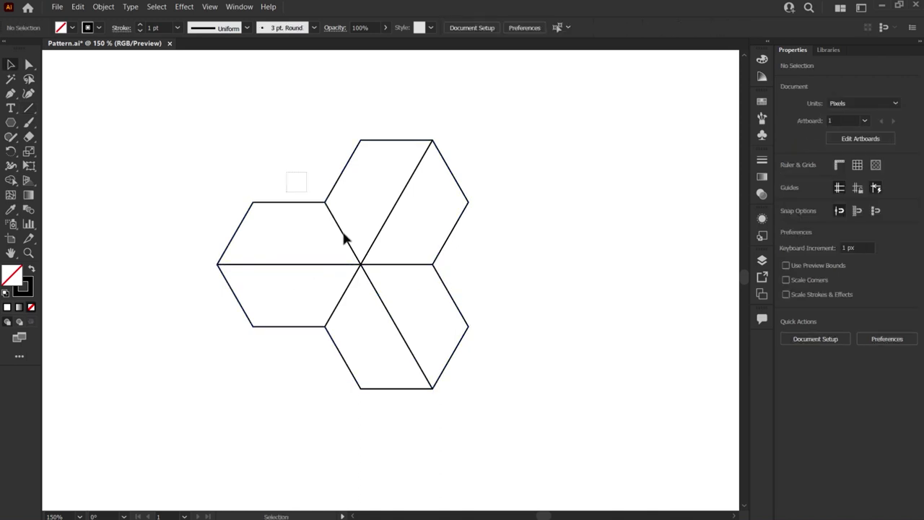
pyautogui.moveTo(292, 180); pyautogui.dragTo(392, 293)
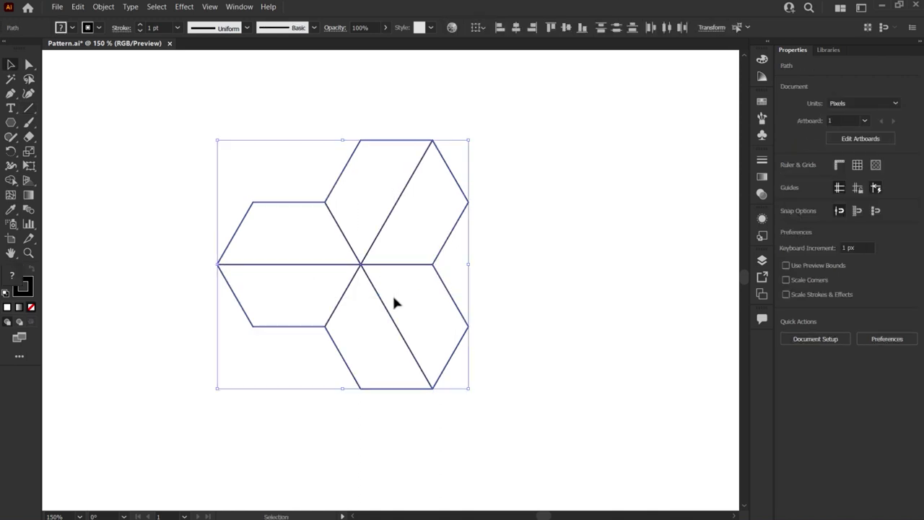
pyautogui.click(12, 181)
pyautogui.moveTo(282, 220)
pyautogui.mouseDown()
pyautogui.moveTo(359, 201)
pyautogui.moveTo(416, 293)
pyautogui.mouseUp()
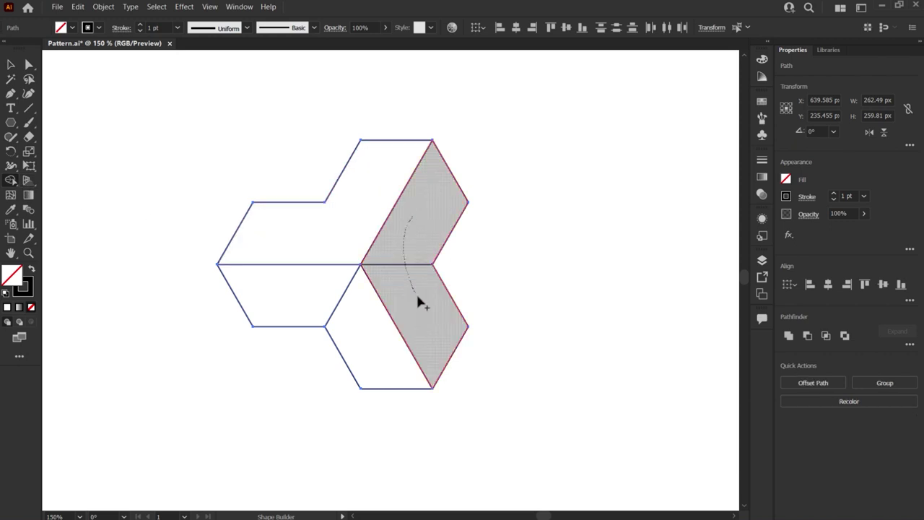
pyautogui.moveTo(378, 329); pyautogui.dragTo(306, 299)
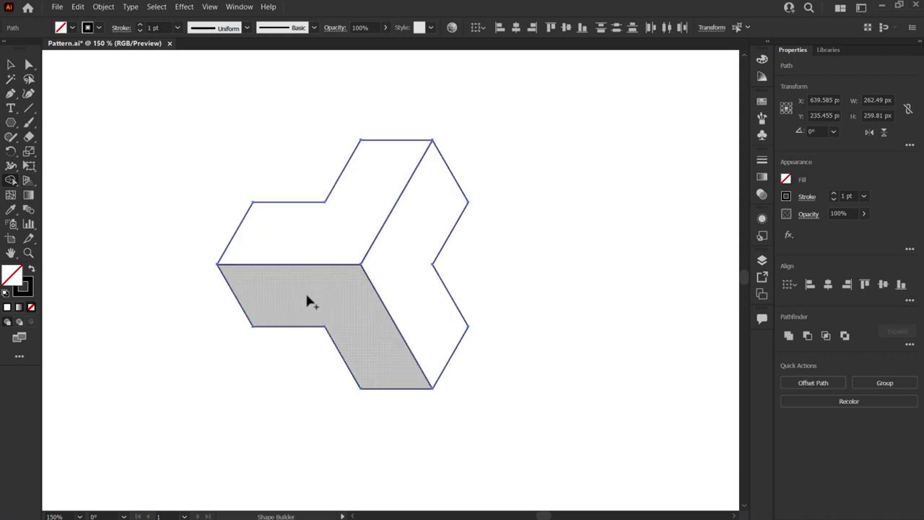
pyautogui.press('v')
pyautogui.click(527, 271)
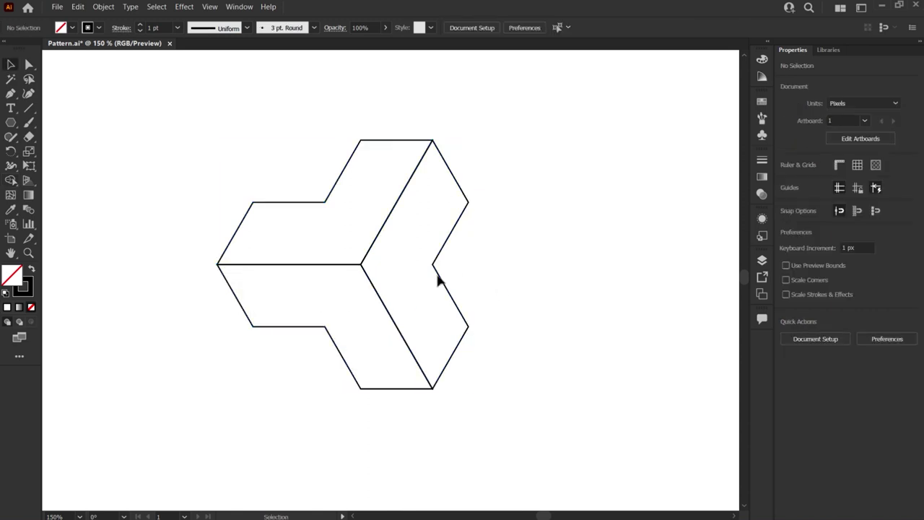
pyautogui.moveTo(434, 274); pyautogui.dragTo(481, 271)
pyautogui.moveTo(373, 254); pyautogui.dragTo(377, 230)
pyautogui.click(538, 261)
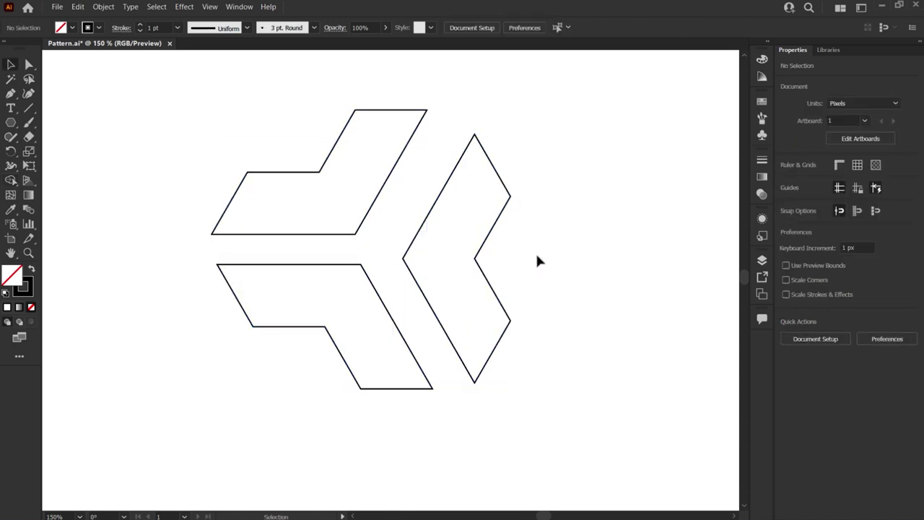
pyautogui.hotkey('ctrl', 'z')
pyautogui.hotkey('ctrl', 'z')
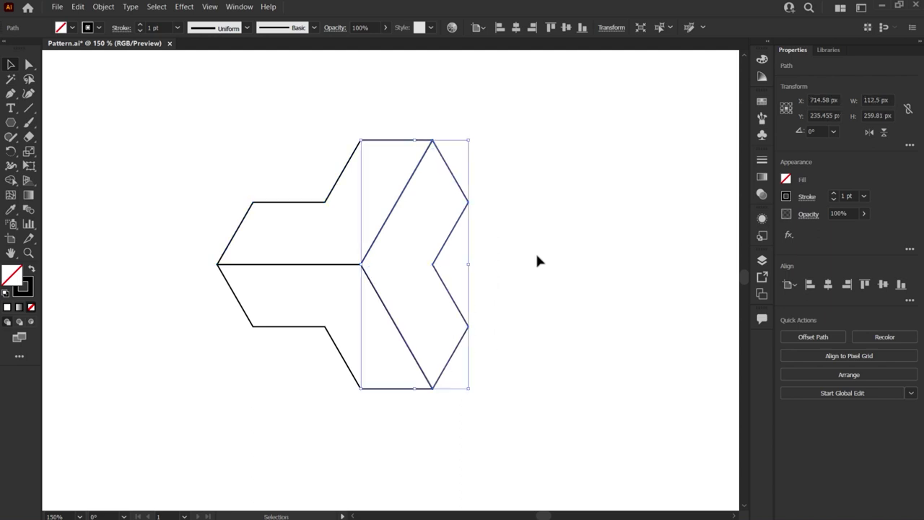
pyautogui.hotkey('ctrl', 'a')
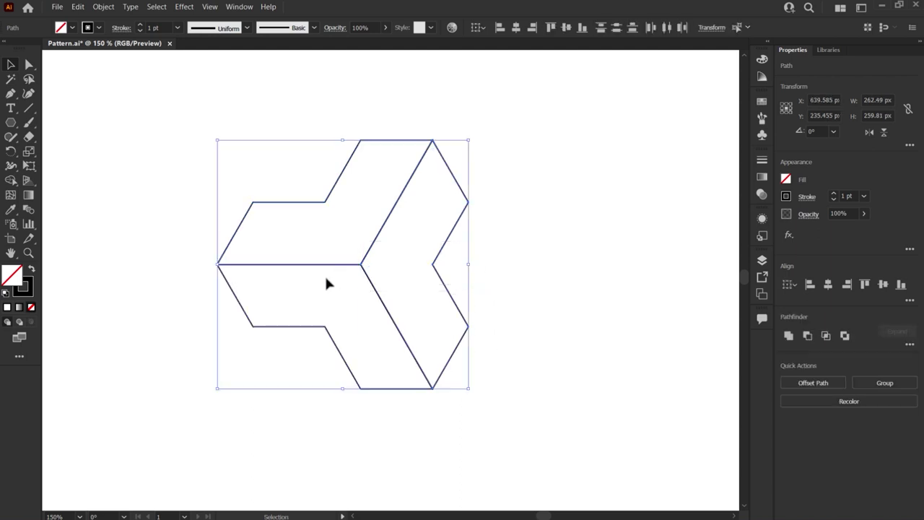
# Set the faces' stroke to None and fill them with the white-to-black gradient swatch
pyautogui.click(98, 28)
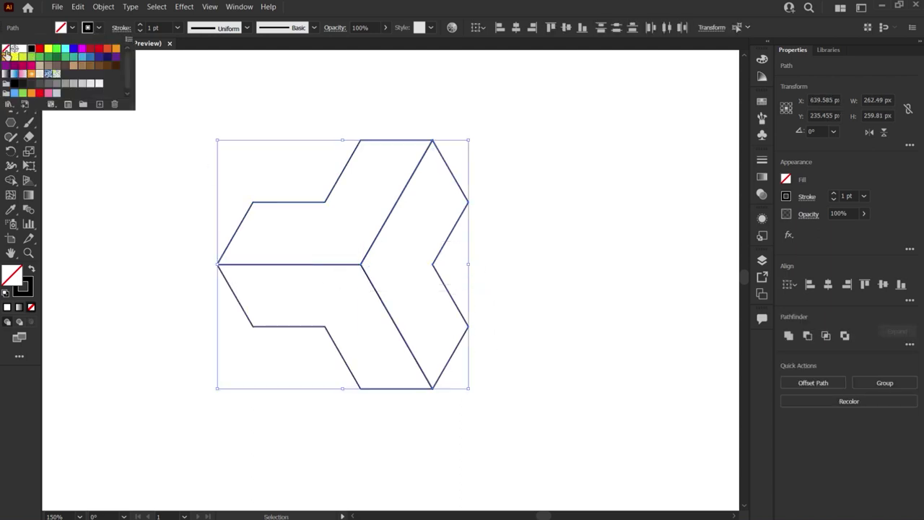
pyautogui.click(6, 50)
pyautogui.click(72, 33)
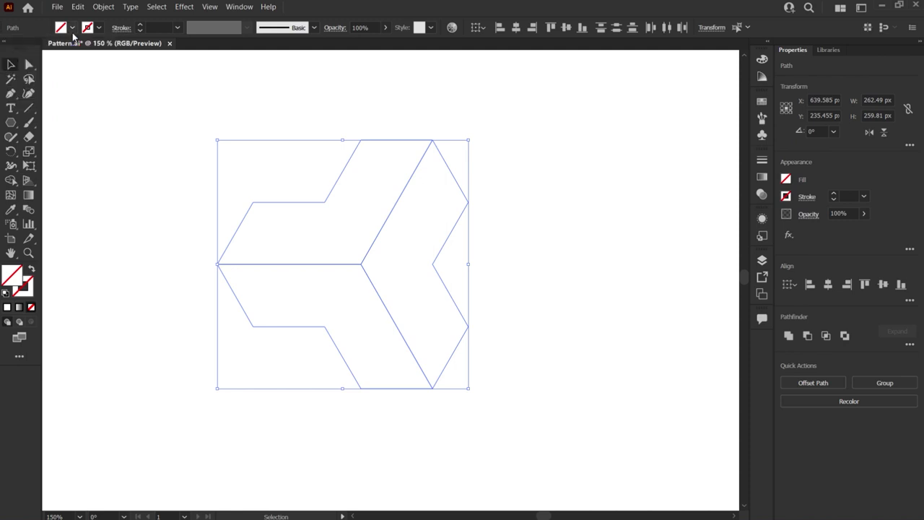
pyautogui.click(72, 33)
pyautogui.click(6, 75)
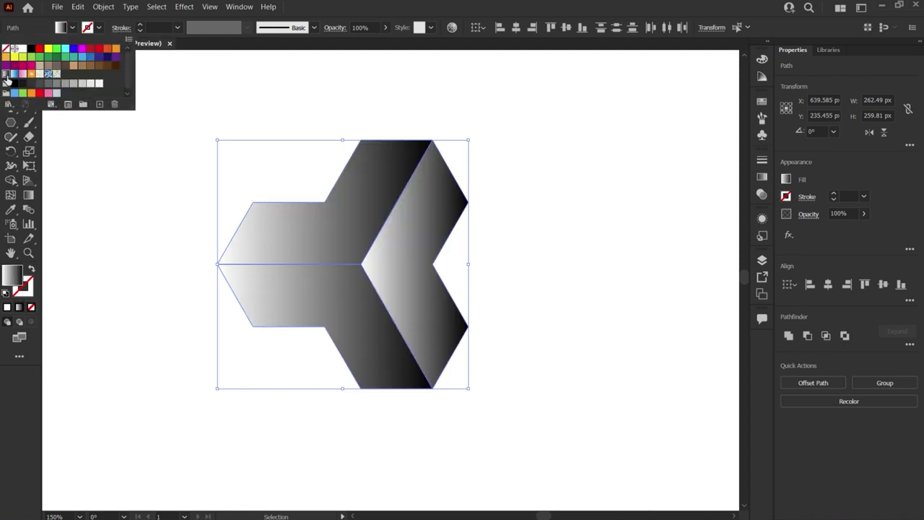
pyautogui.click(536, 224)
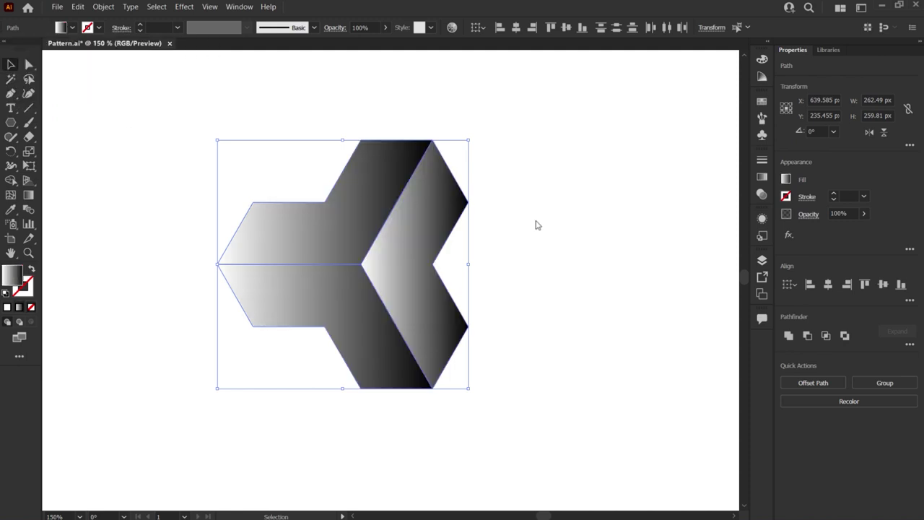
pyautogui.click(240, 7)
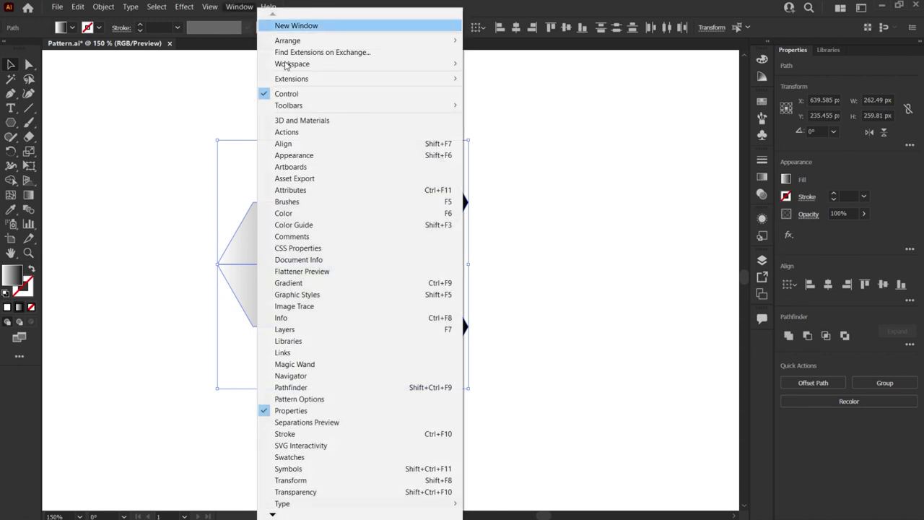
# Recolour the gradient stops: yellow-green start, dark green end of RGB 0, 42, 0 (#002a00)
pyautogui.click(363, 282)
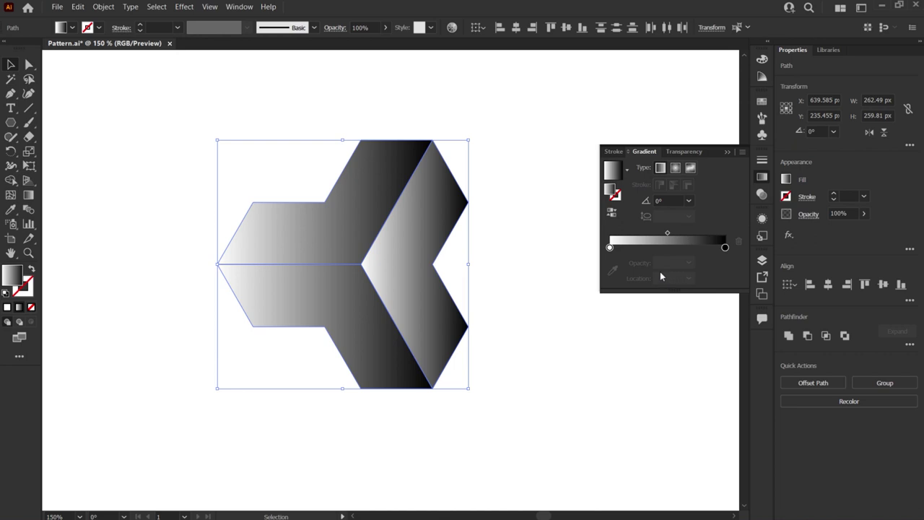
pyautogui.doubleClick(610, 247)
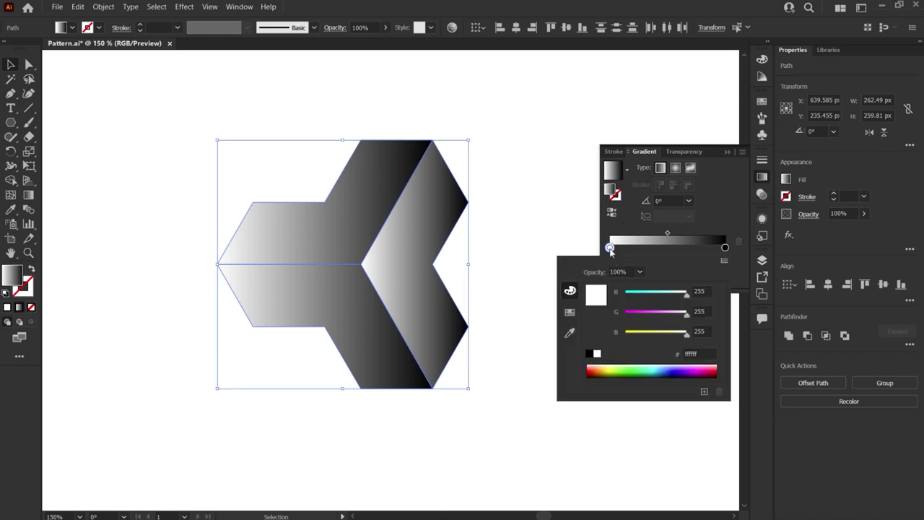
pyautogui.click(570, 312)
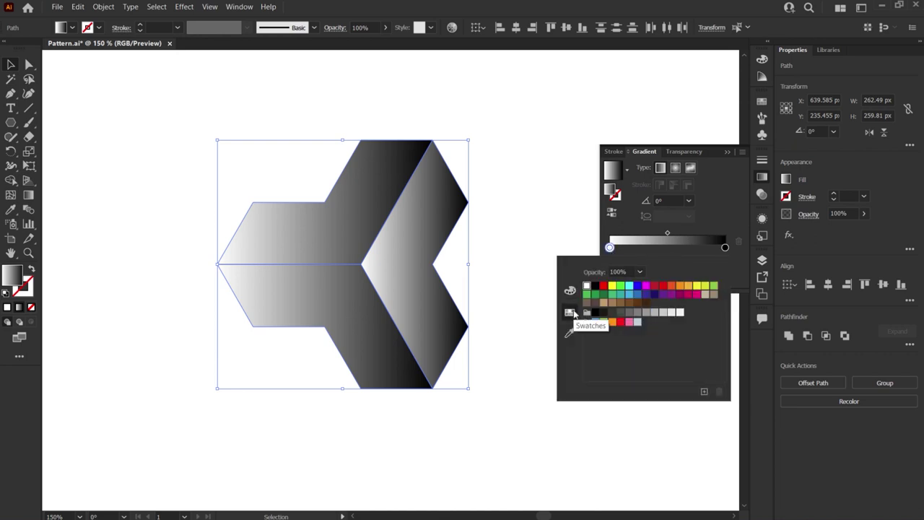
pyautogui.click(714, 287)
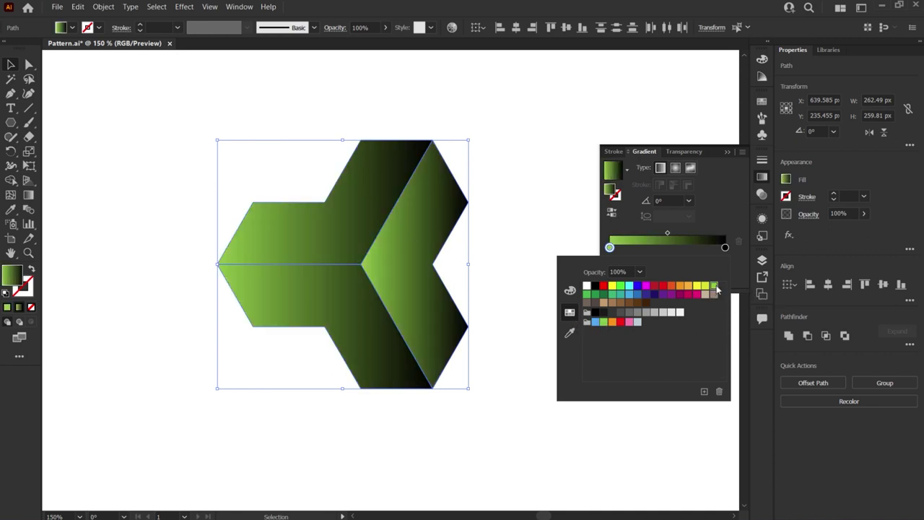
pyautogui.doubleClick(726, 248)
pyautogui.click(605, 295)
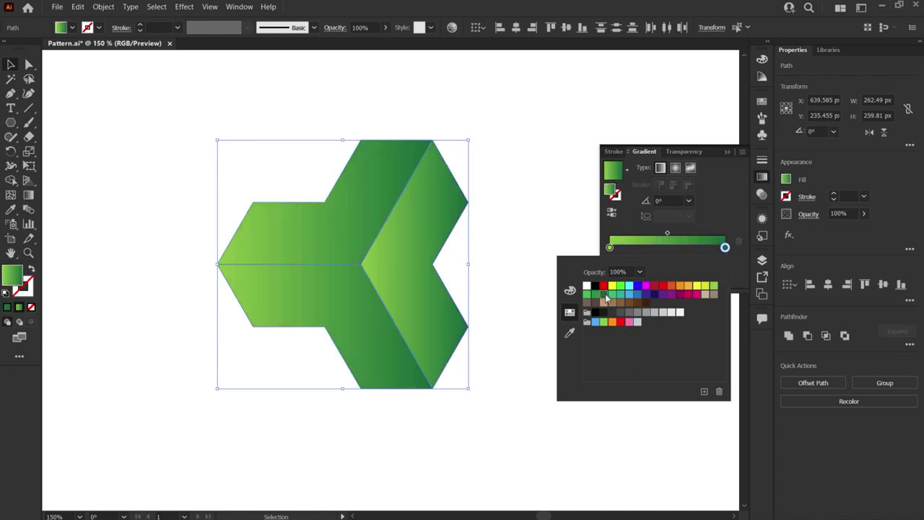
pyautogui.click(569, 290)
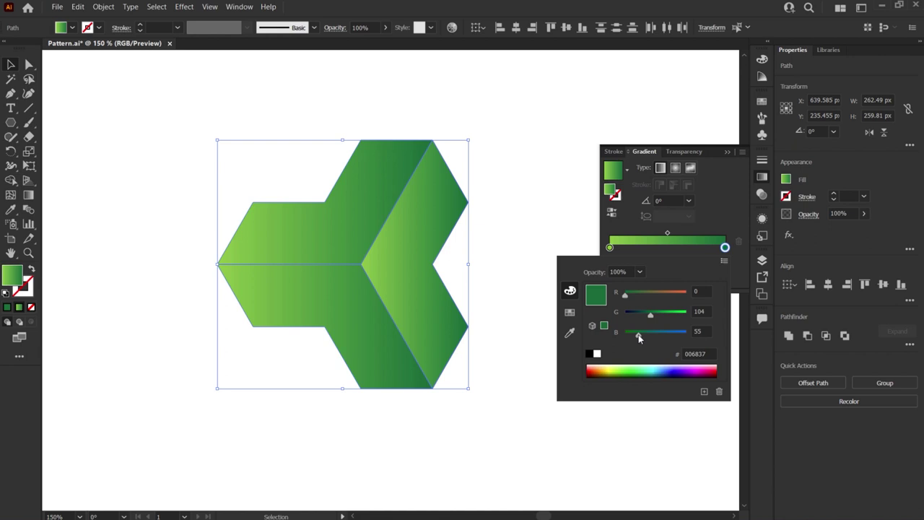
pyautogui.moveTo(638, 335)
pyautogui.mouseDown()
pyautogui.moveTo(624, 338)
pyautogui.moveTo(636, 319)
pyautogui.mouseUp()
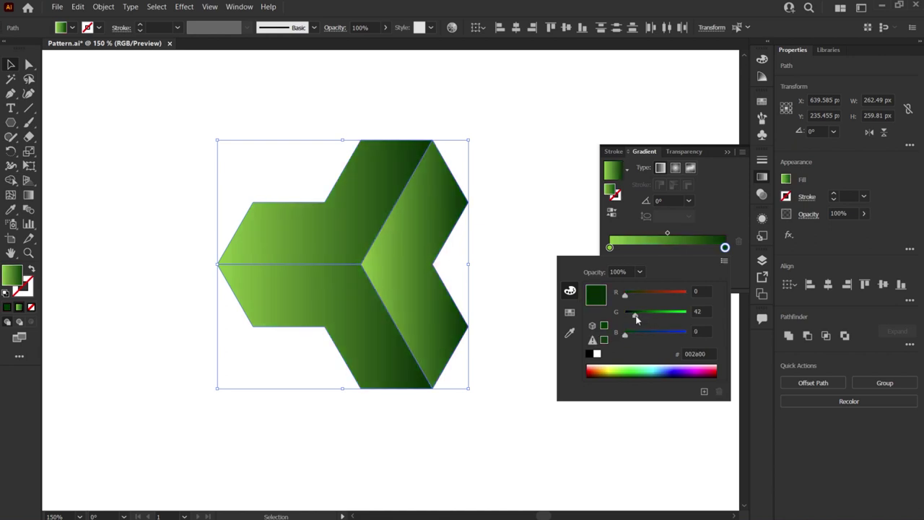
# Make the top-left face's gradient radial, glowing from the cube centre
pyautogui.click(517, 278)
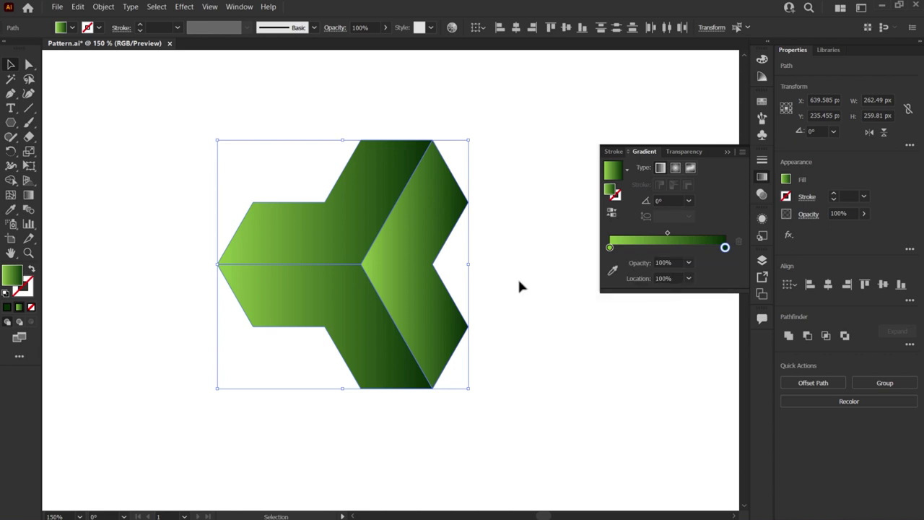
pyautogui.click(346, 211)
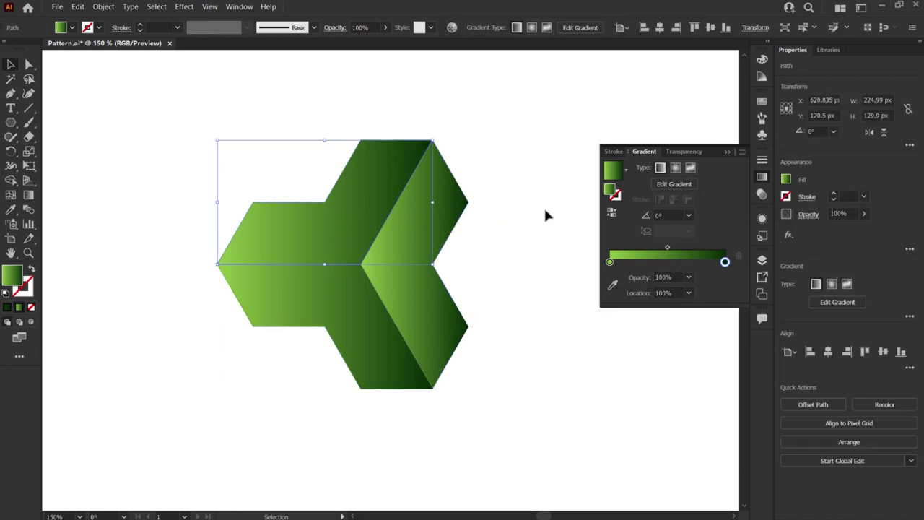
pyautogui.click(676, 168)
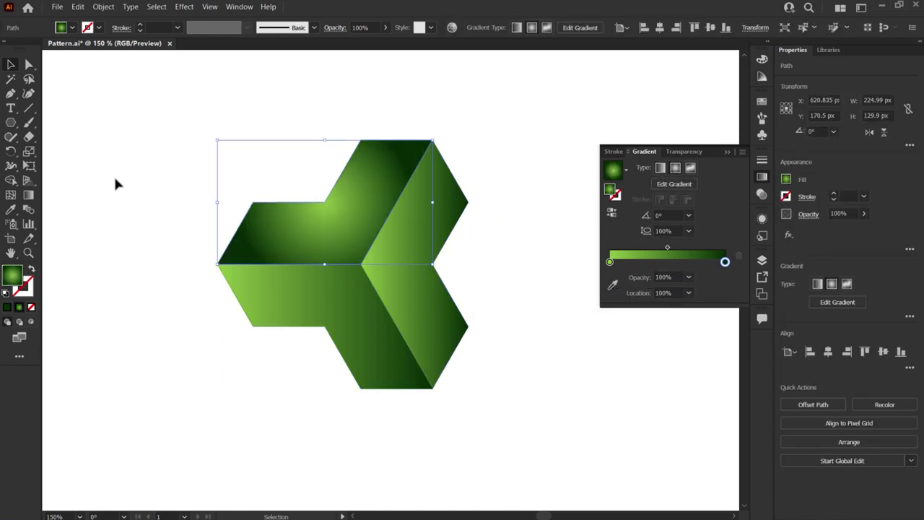
pyautogui.click(32, 194)
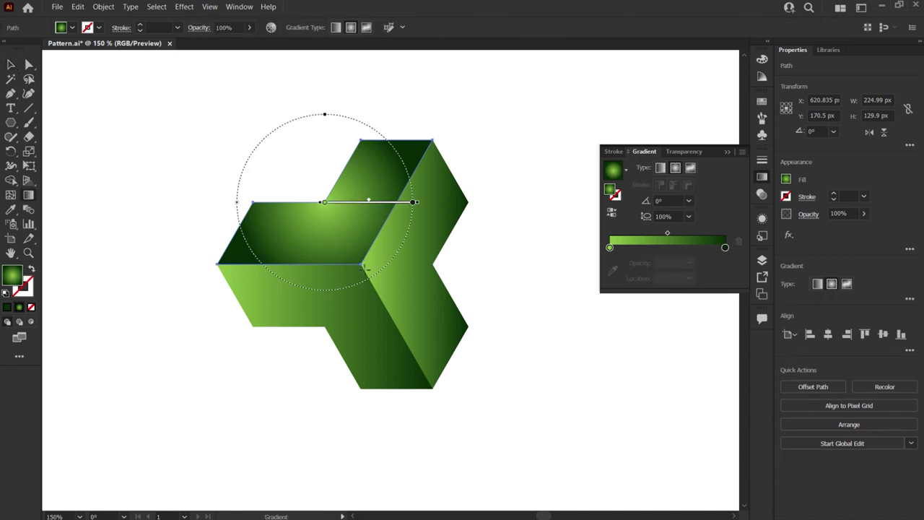
pyautogui.moveTo(364, 268); pyautogui.dragTo(281, 128)
pyautogui.press('v')
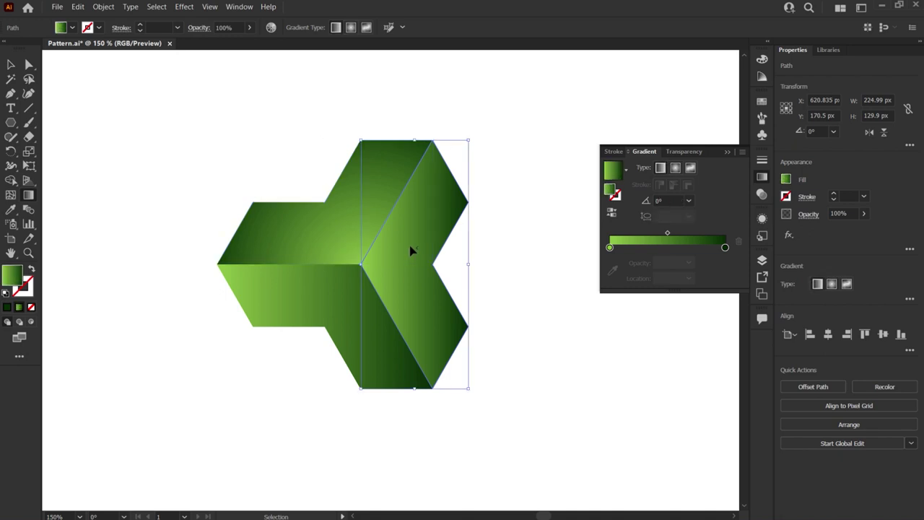
# Make the right and bottom-left faces' gradients radial, glowing from the cube centre
pyautogui.press('g')
pyautogui.click(675, 168)
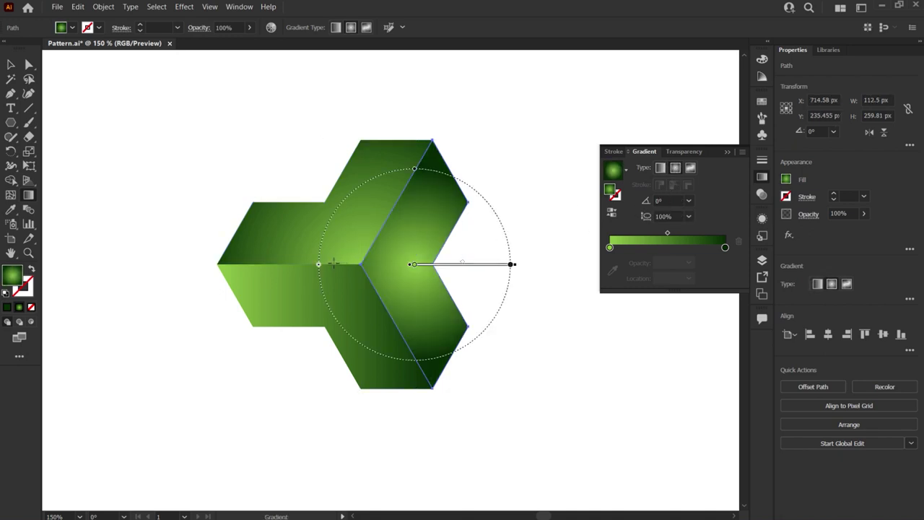
pyautogui.moveTo(334, 264); pyautogui.dragTo(488, 265)
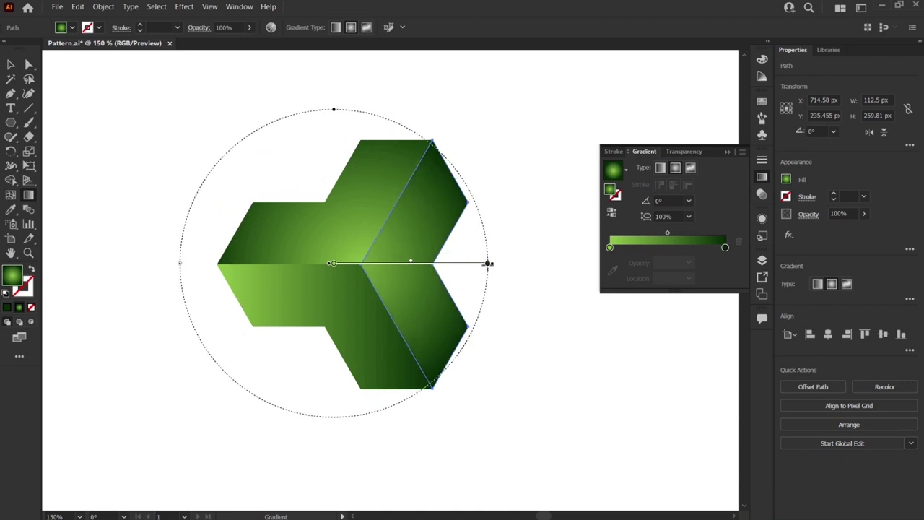
pyautogui.press('v')
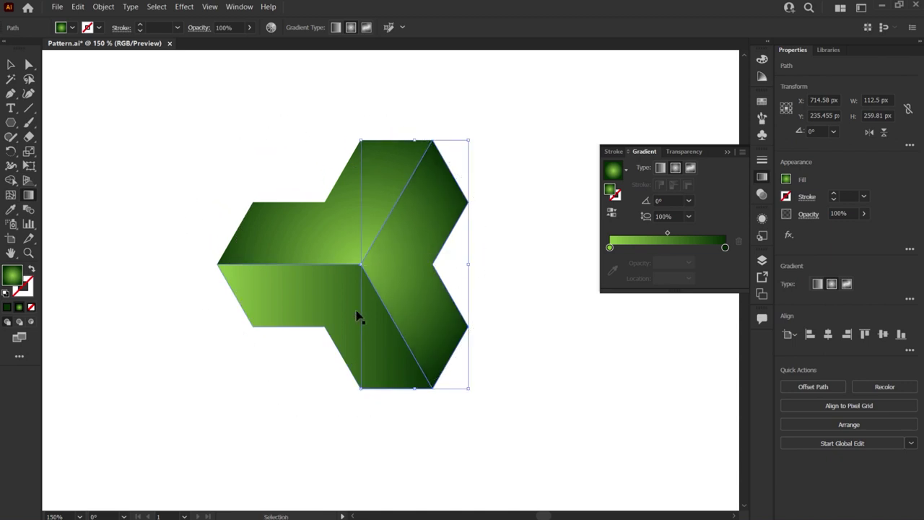
pyautogui.click(357, 314)
pyautogui.press('g')
pyautogui.click(675, 169)
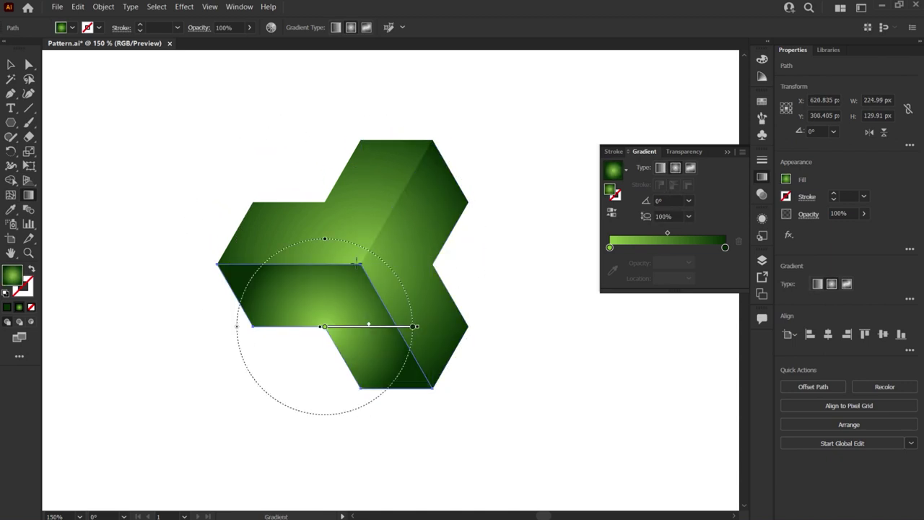
pyautogui.moveTo(371, 242)
pyautogui.mouseDown()
pyautogui.moveTo(319, 305)
pyautogui.moveTo(298, 379)
pyautogui.mouseUp()
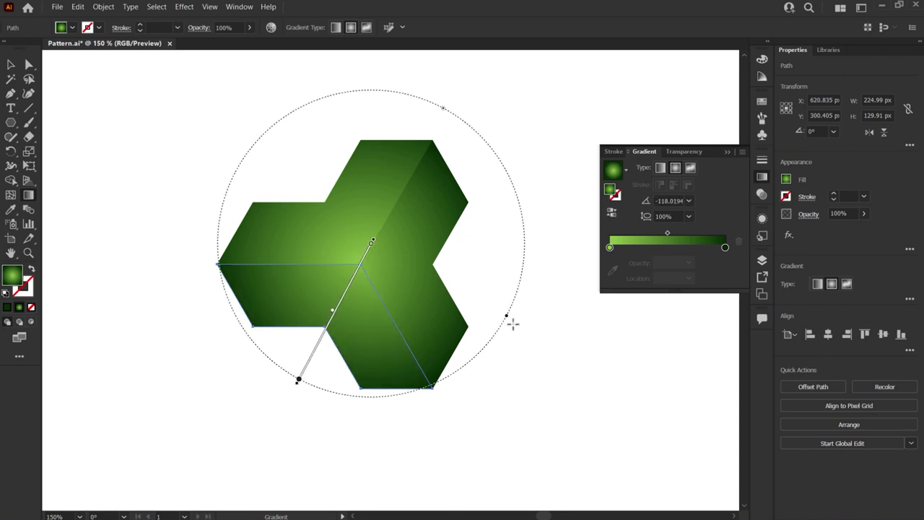
# Brighten the top face's dark gradient end to green #004200
pyautogui.press('v')
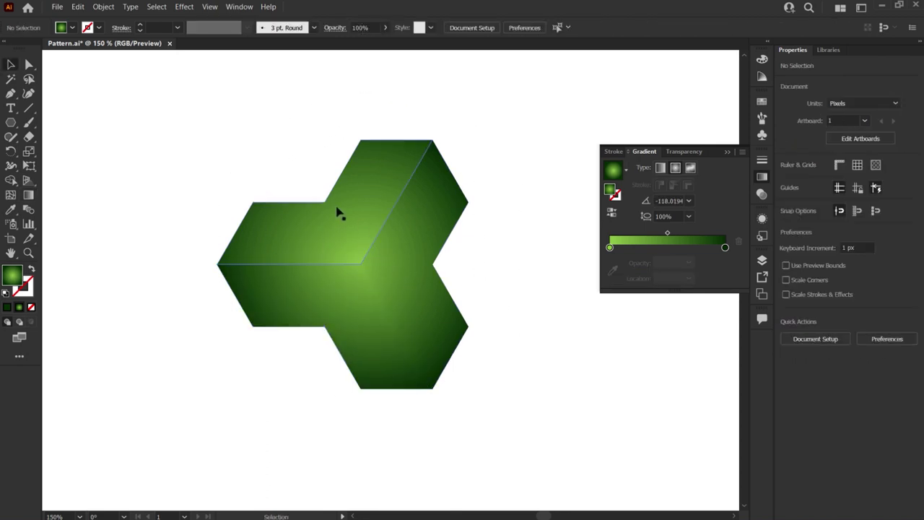
pyautogui.click(336, 211)
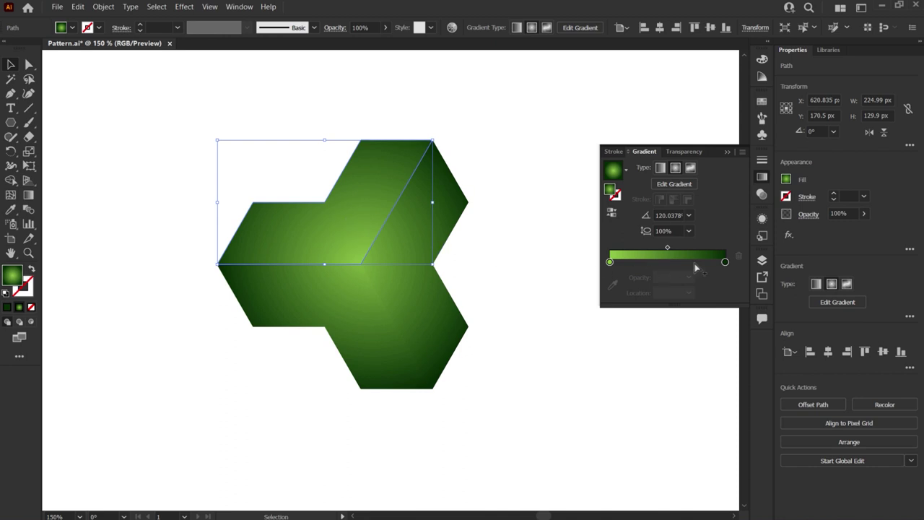
pyautogui.doubleClick(724, 262)
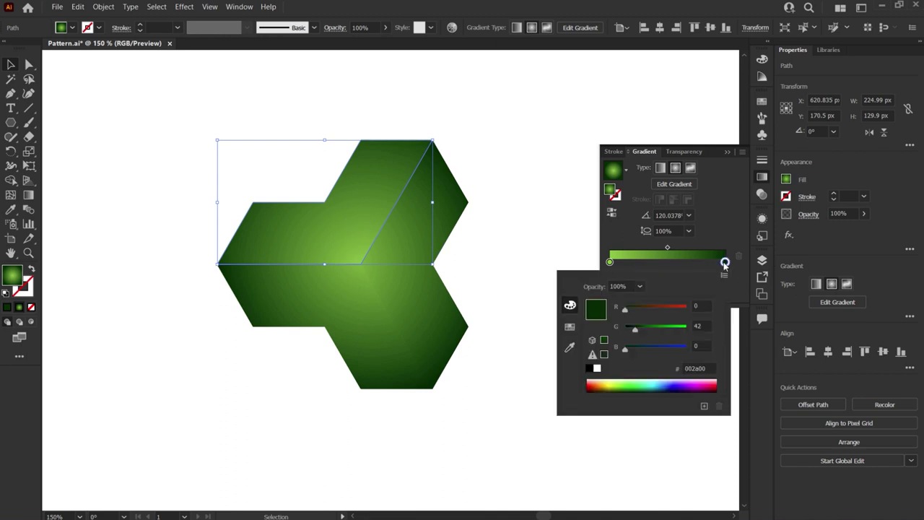
pyautogui.moveTo(630, 332); pyautogui.dragTo(641, 332)
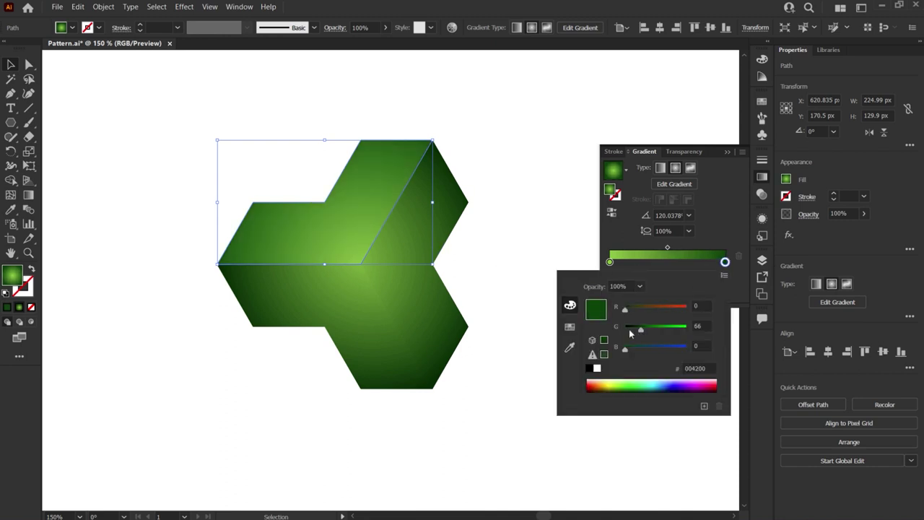
pyautogui.click(510, 309)
pyautogui.click(495, 327)
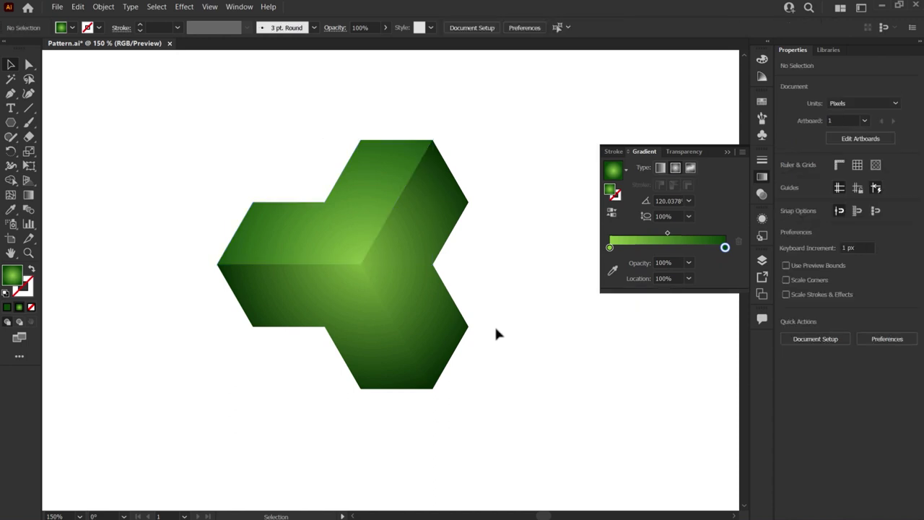
# Darken the lower-left face's gradient end to #002200 and angle it near -115.76°
pyautogui.click(361, 356)
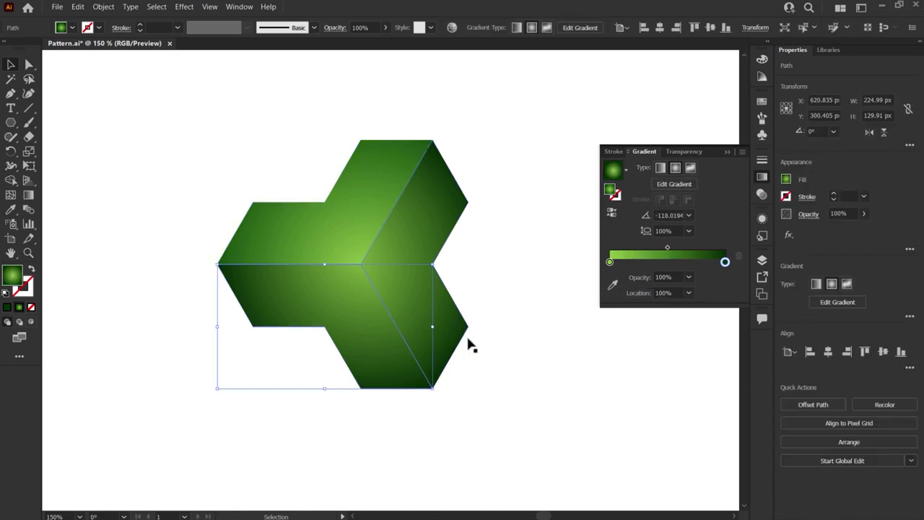
pyautogui.doubleClick(724, 263)
pyautogui.moveTo(635, 335); pyautogui.dragTo(633, 332)
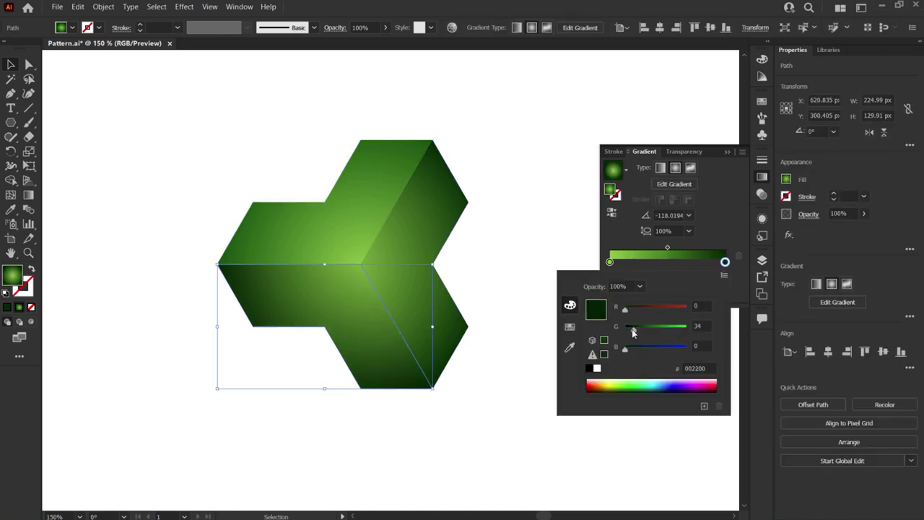
pyautogui.click(503, 292)
pyautogui.click(224, 270)
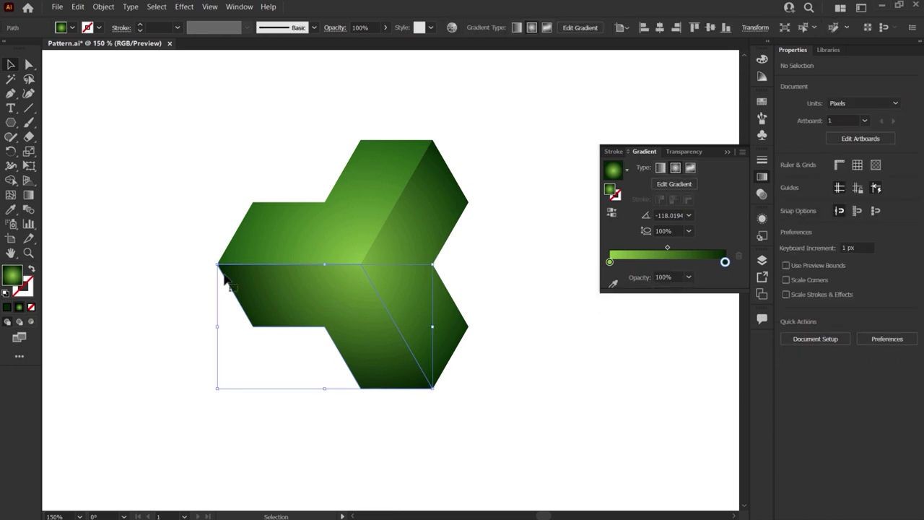
pyautogui.click(29, 195)
pyautogui.moveTo(299, 381); pyautogui.dragTo(305, 384)
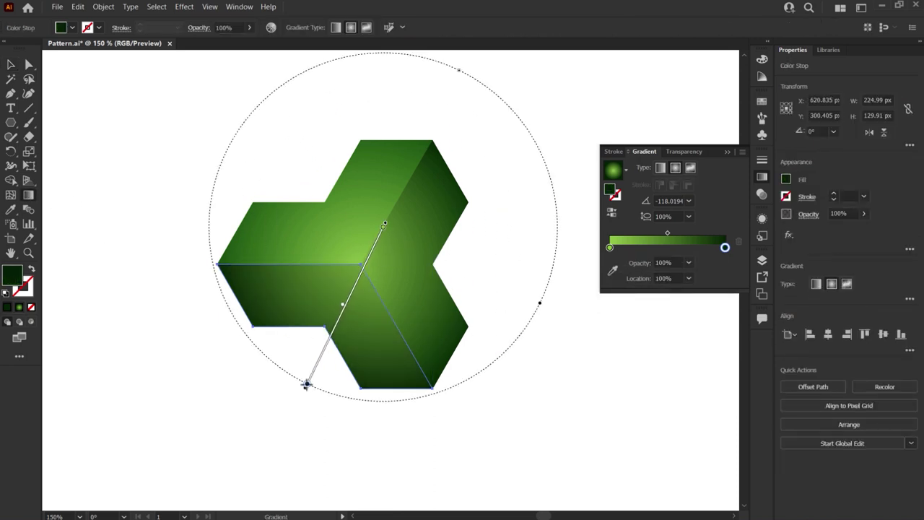
pyautogui.press('v')
pyautogui.click(585, 384)
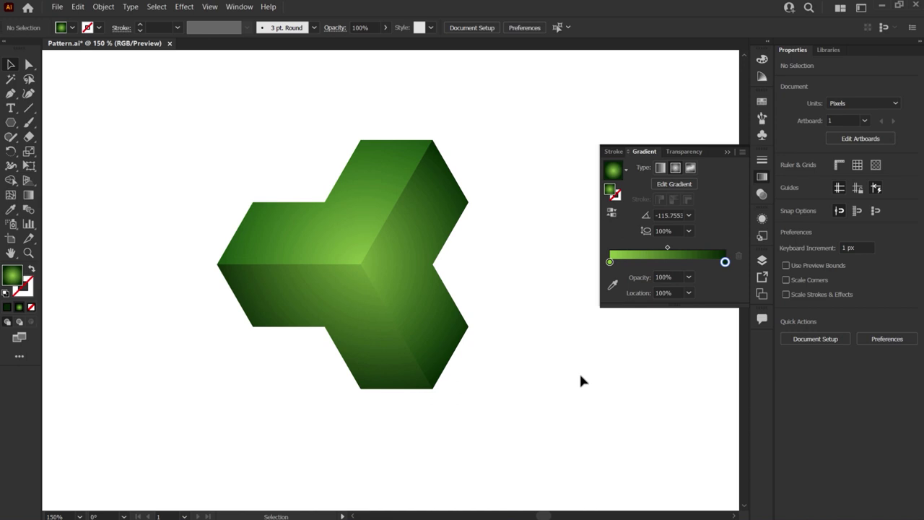
pyautogui.click(343, 239)
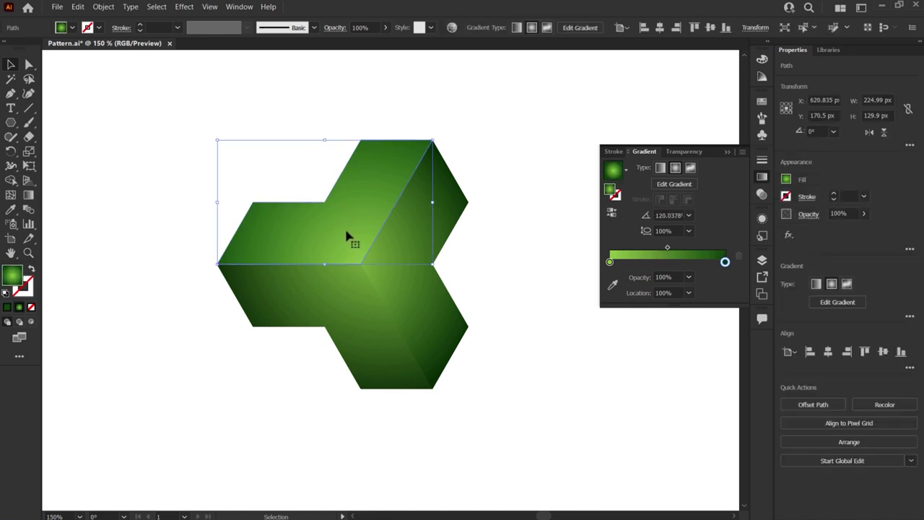
# Copy the top face and paste it in front, exactly over the original
pyautogui.click(77, 7)
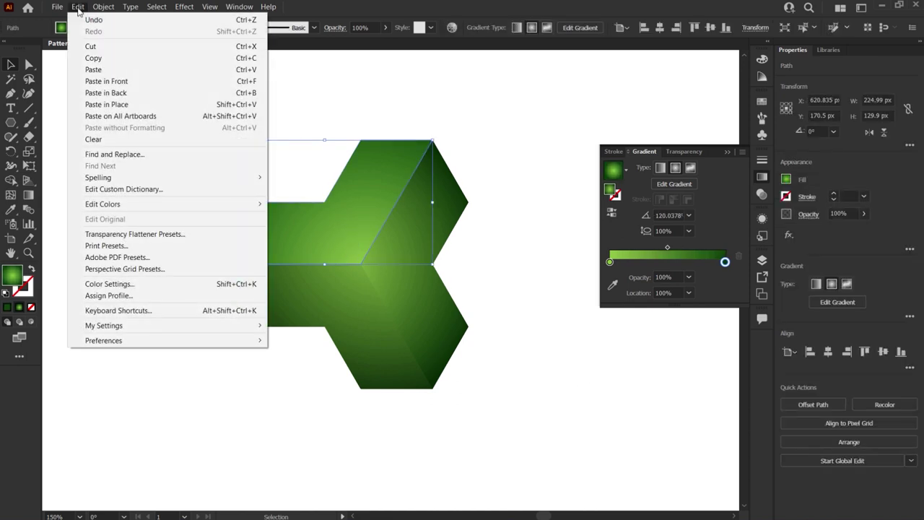
pyautogui.click(94, 57)
pyautogui.click(80, 8)
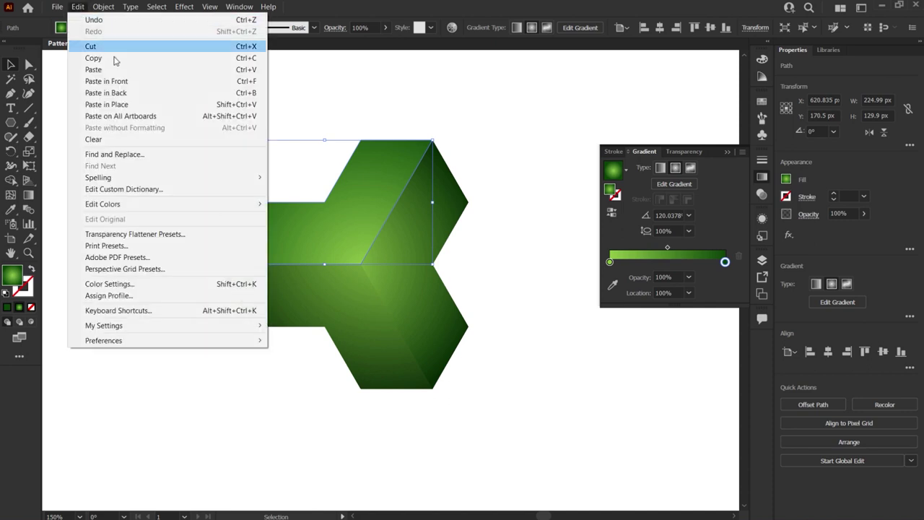
pyautogui.click(137, 87)
pyautogui.moveTo(347, 214); pyautogui.dragTo(279, 169)
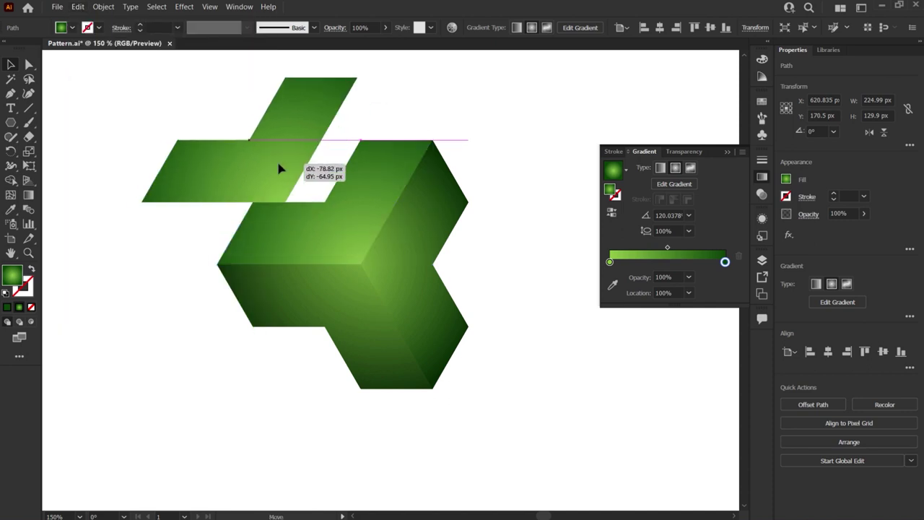
pyautogui.hotkey('ctrl', 'z')
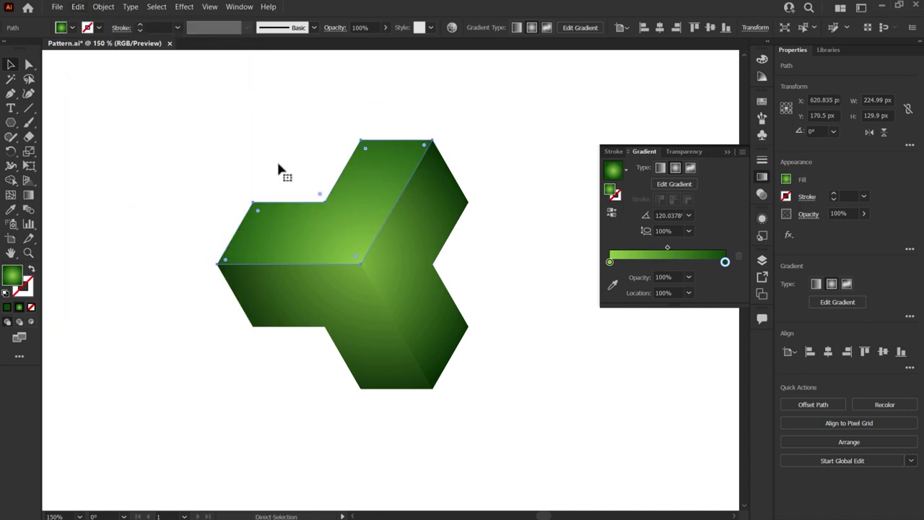
# Set the copy's gradient stops to white and black
pyautogui.doubleClick(610, 262)
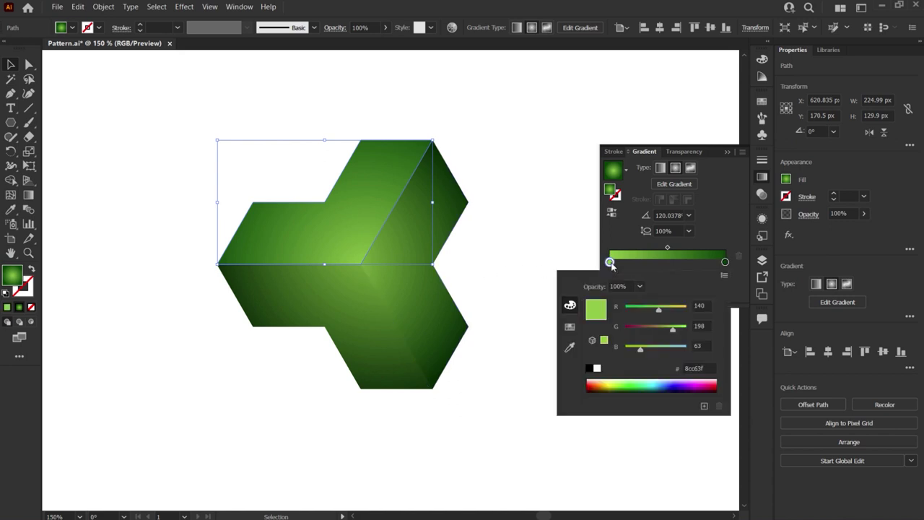
pyautogui.click(597, 369)
pyautogui.doubleClick(724, 262)
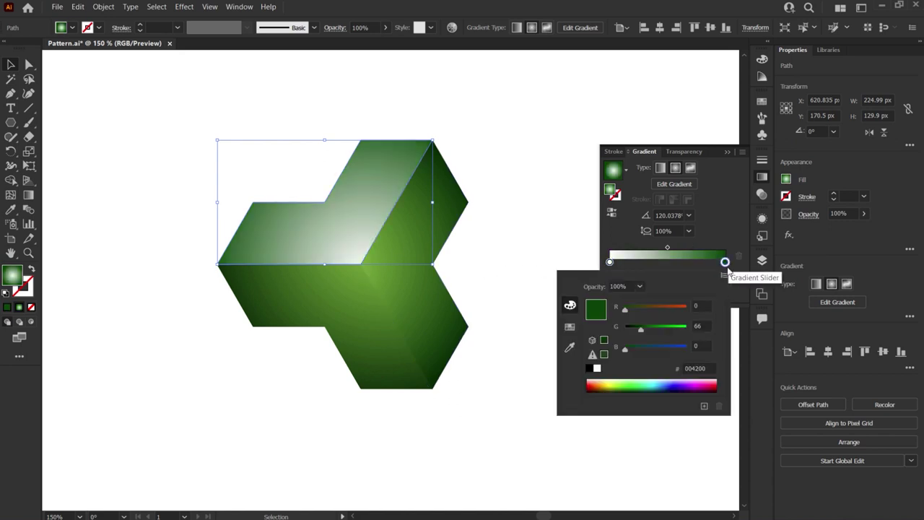
pyautogui.click(589, 369)
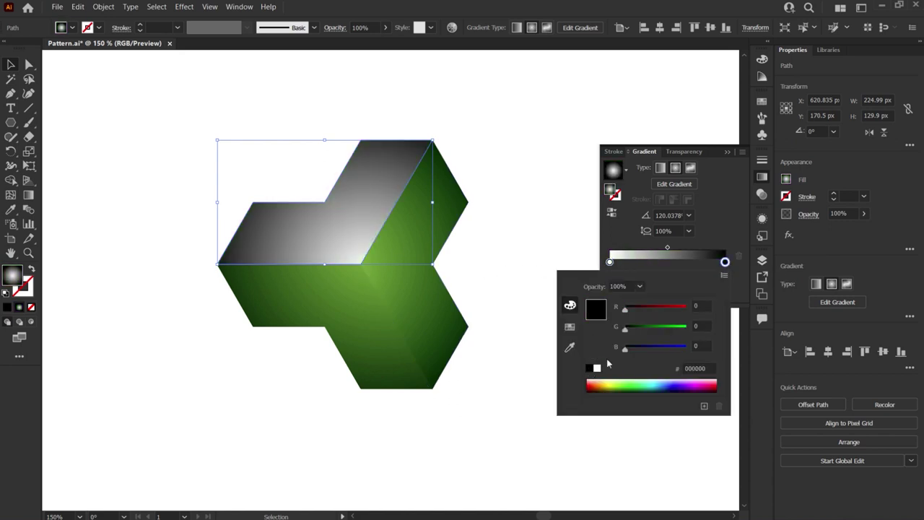
# Set the copy's blending mode to Screen in the Transparency settings
pyautogui.click(808, 215)
pyautogui.click(729, 236)
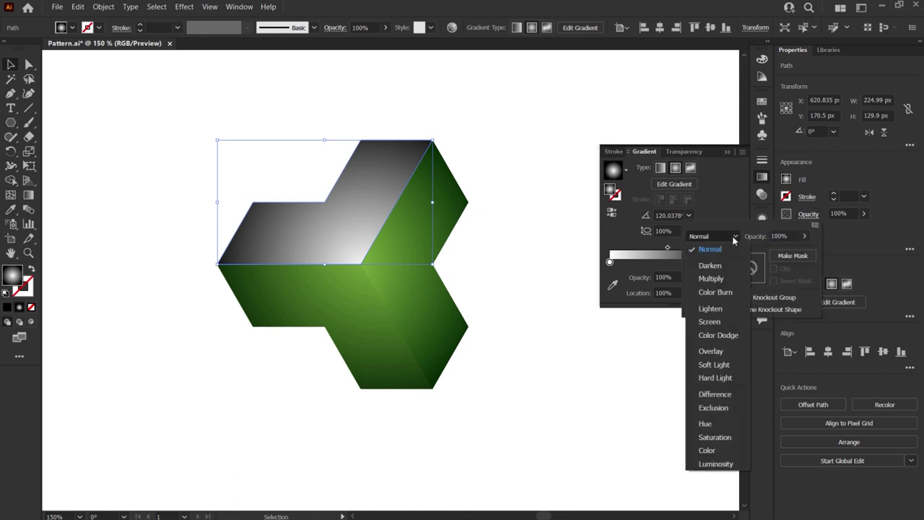
pyautogui.click(711, 322)
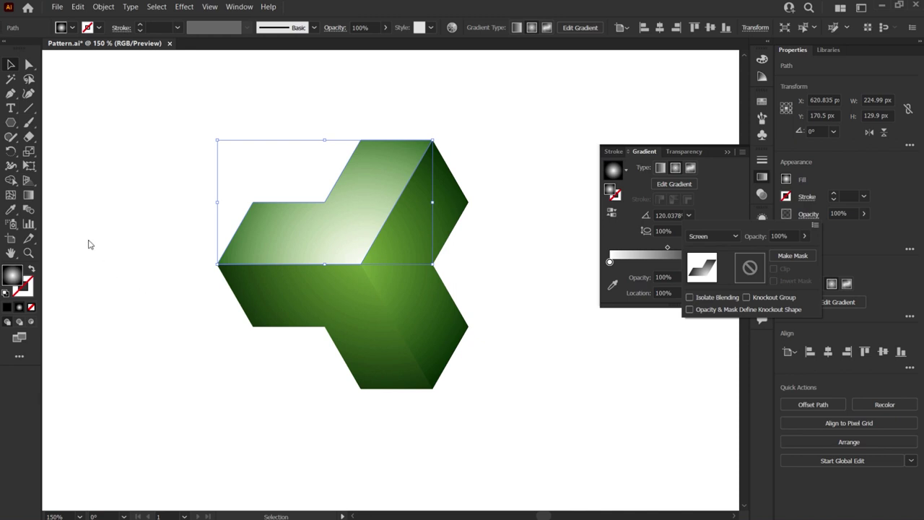
# Redraw the highlight gradient at 135°, shrinking it toward the cube's centre
pyautogui.click(28, 195)
pyautogui.moveTo(382, 268); pyautogui.dragTo(307, 196)
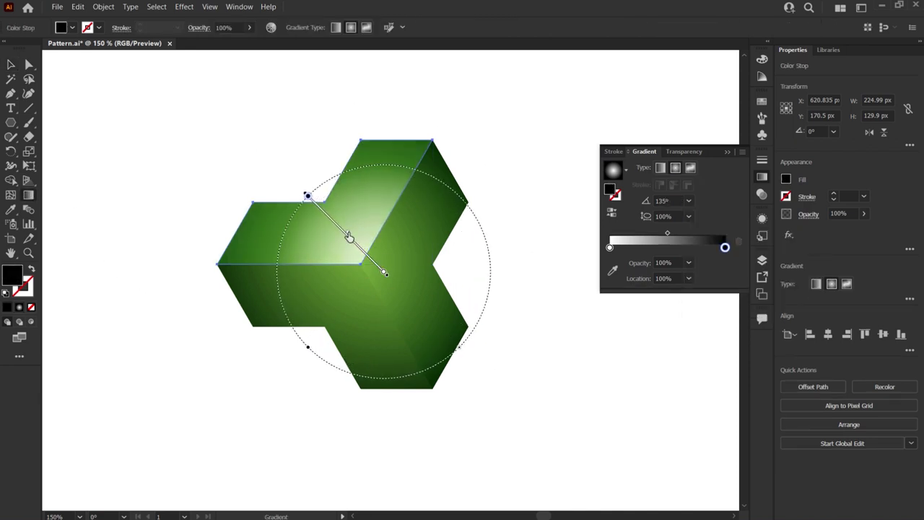
pyautogui.moveTo(347, 235); pyautogui.dragTo(358, 244)
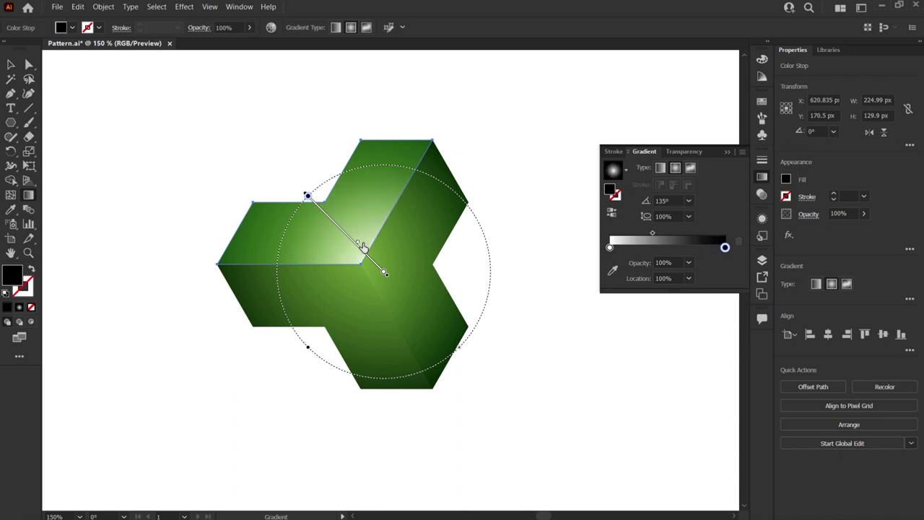
pyautogui.press('v')
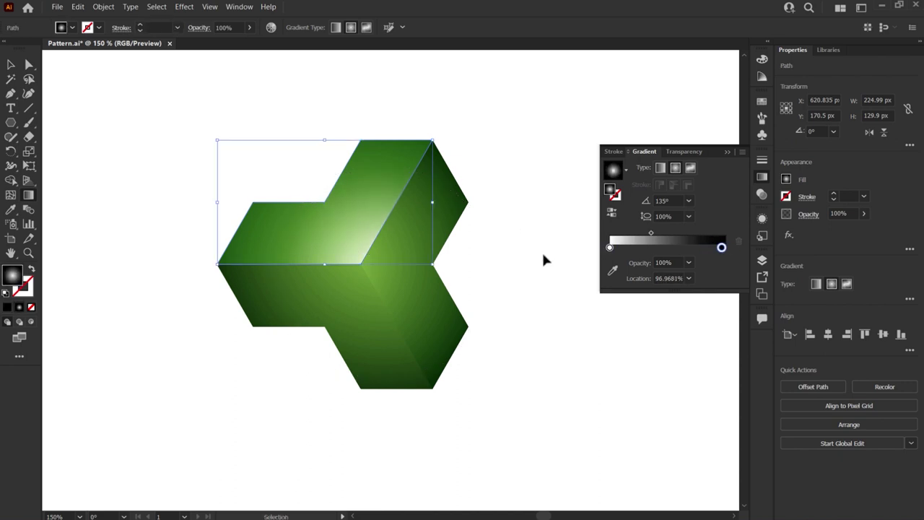
pyautogui.click(542, 256)
pyautogui.click(726, 151)
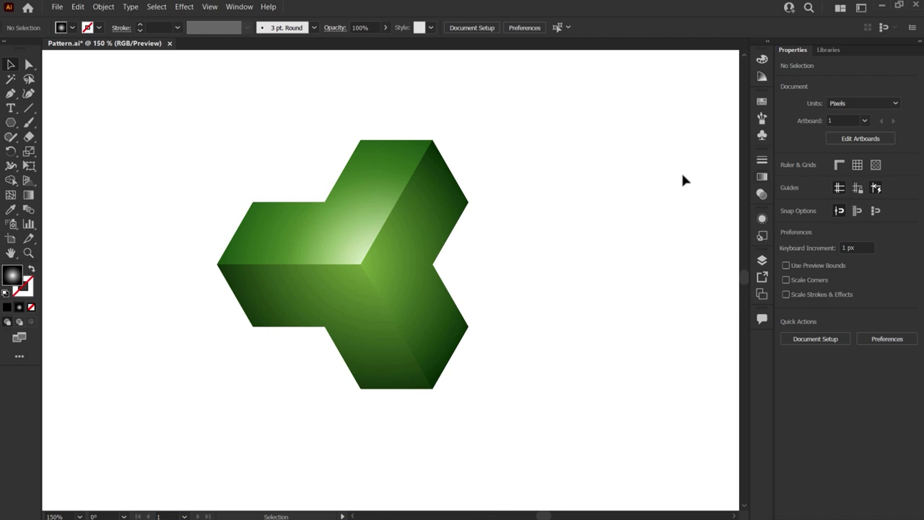
# At 100% zoom, turn the whole green cube shape into a new pattern swatch with Object > Pattern > Make
pyautogui.hotkey('ctrl', '1')
pyautogui.moveTo(303, 97); pyautogui.dragTo(475, 267)
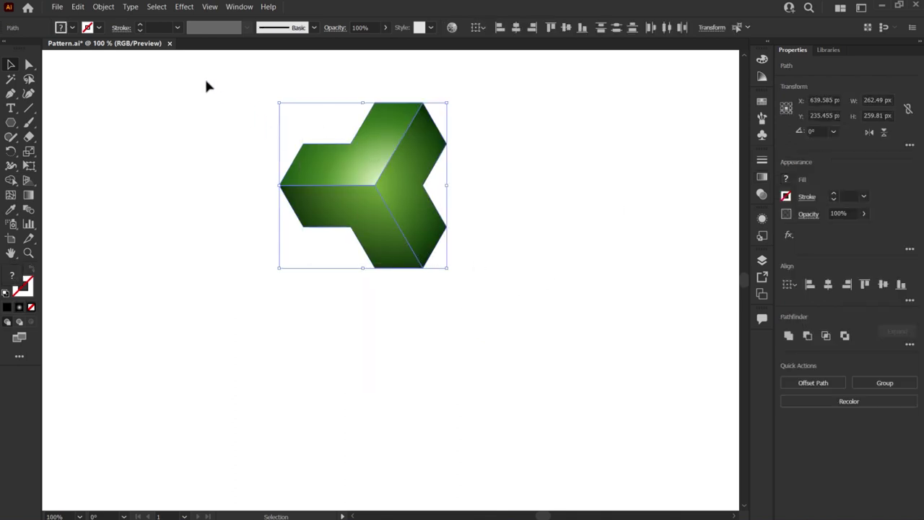
pyautogui.click(103, 7)
pyautogui.moveTo(118, 280)
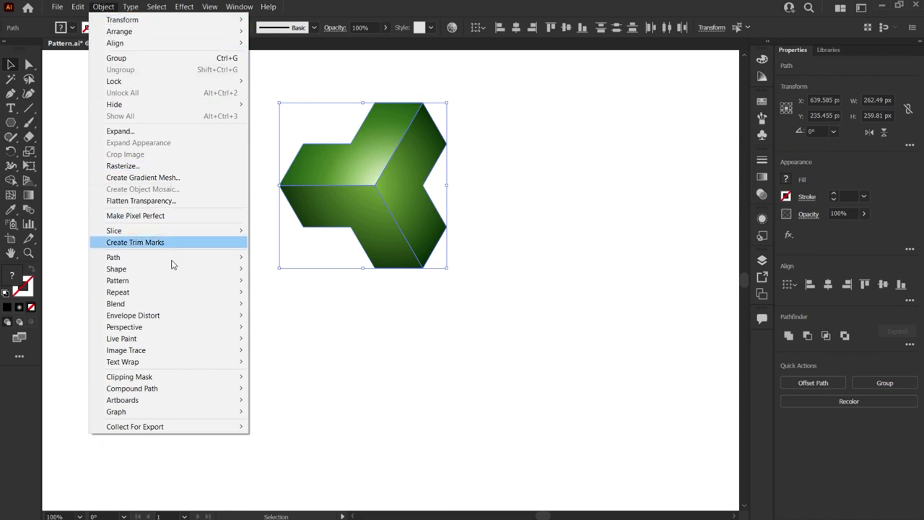
pyautogui.click(309, 282)
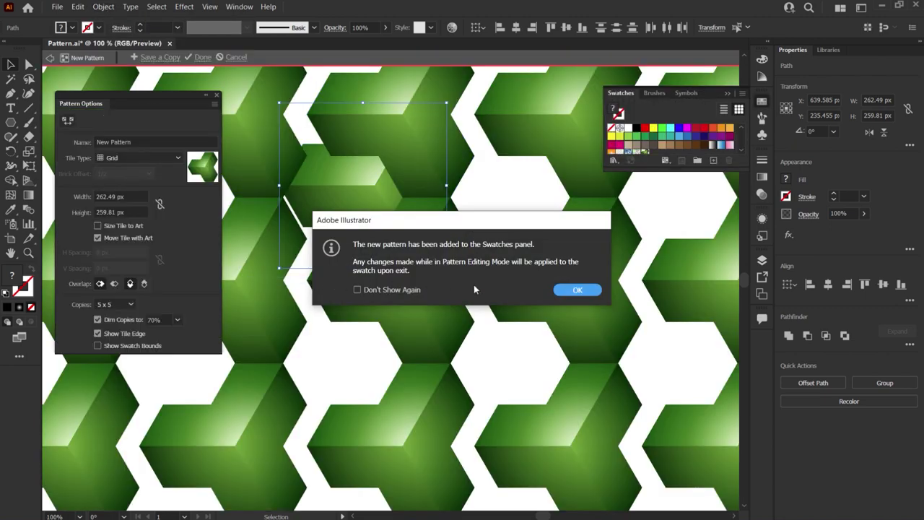
pyautogui.click(570, 292)
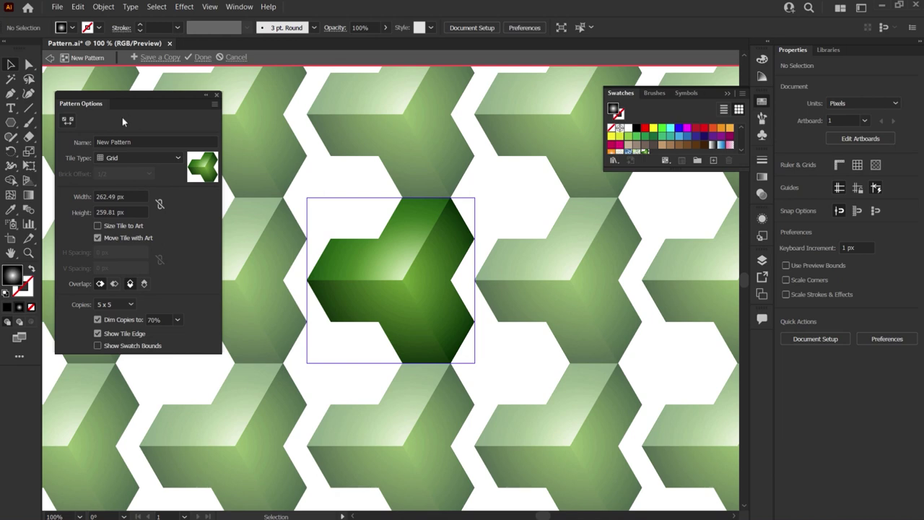
# Set the pattern tile type to Brick by Row with a 225 px tile width
pyautogui.click(131, 159)
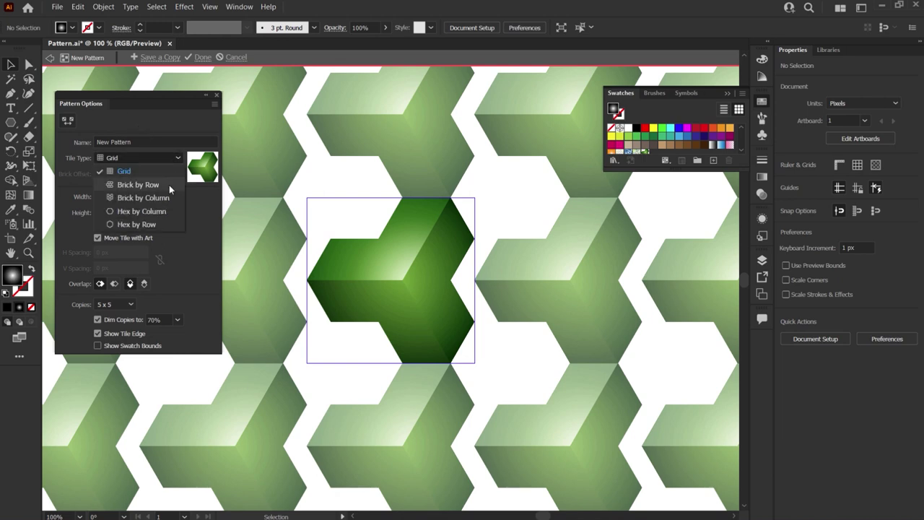
pyautogui.click(169, 185)
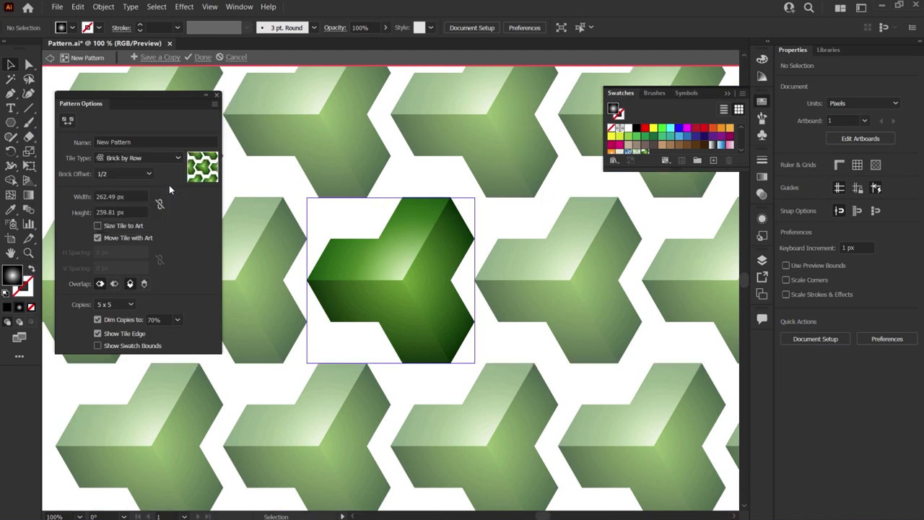
pyautogui.click(135, 196)
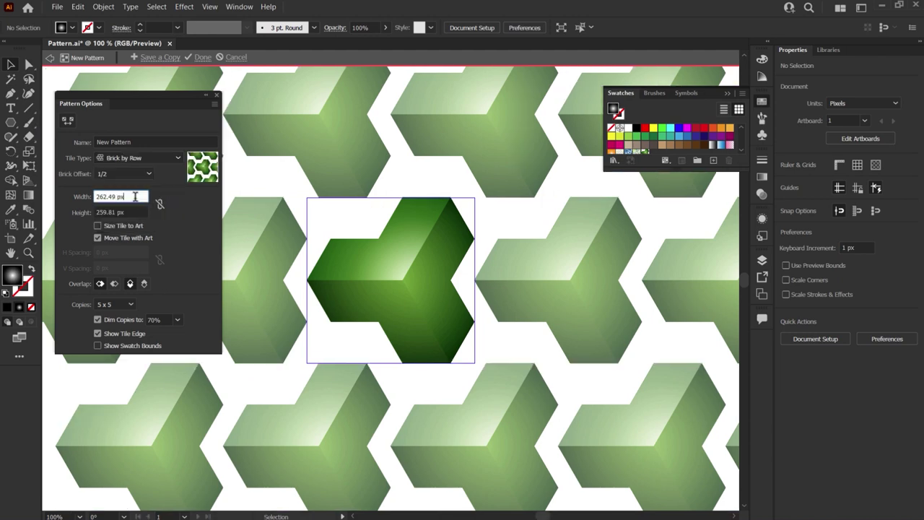
pyautogui.hotkey('ctrl', 'a')
pyautogui.write('245')
pyautogui.press('Return')
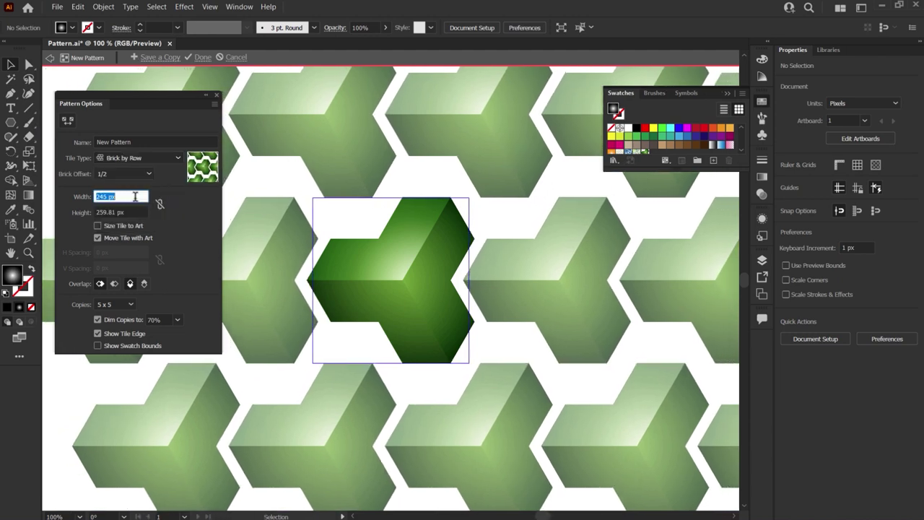
pyautogui.press('Down')
pyautogui.press('Down')
pyautogui.press('Down')
pyautogui.press('Down')
pyautogui.press('Down')
pyautogui.press('Down')
pyautogui.press('Down')
pyautogui.press('Down')
pyautogui.press('Down')
pyautogui.press('Down')
pyautogui.press('Down')
pyautogui.press('Down')
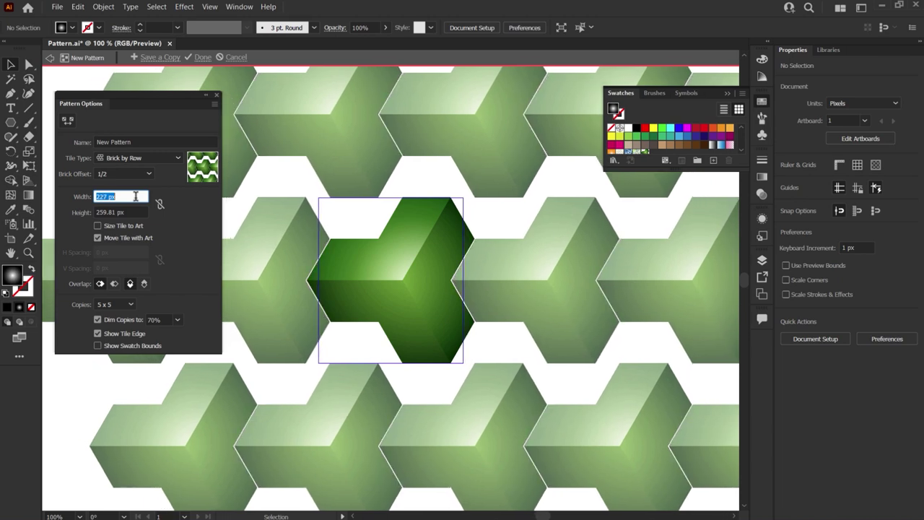
pyautogui.press('Down')
pyautogui.press('Down')
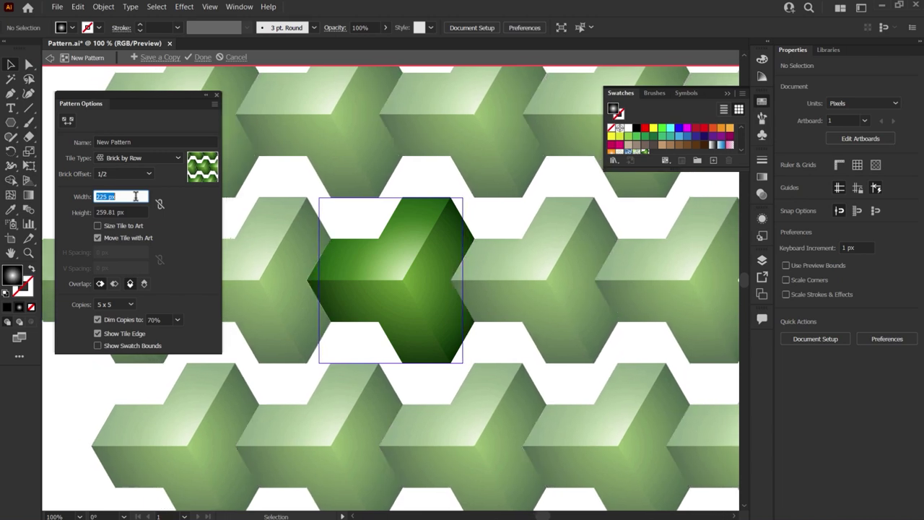
# Shorten the tile height to 195 px to close the white gaps, then finish the pattern
pyautogui.click(135, 211)
pyautogui.write('250')
pyautogui.press('Return')
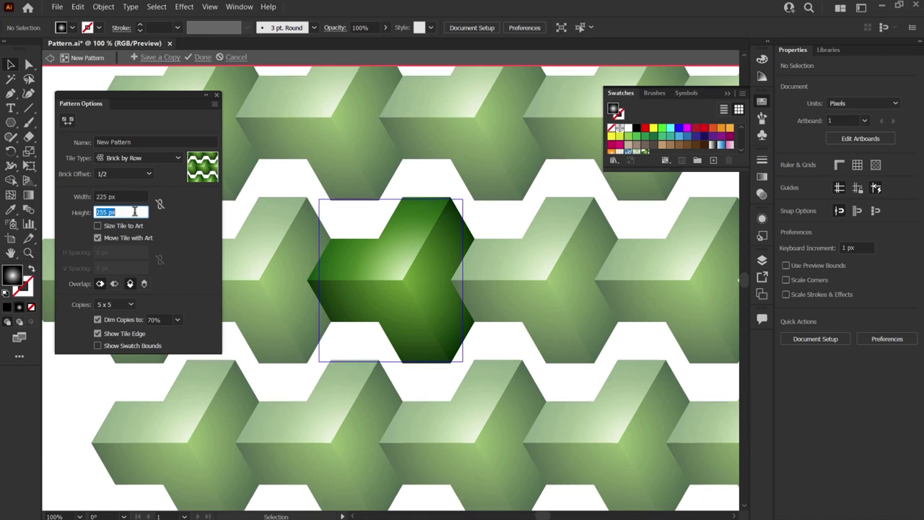
pyautogui.press('Down')
pyautogui.press('Down')
pyautogui.press('Down')
pyautogui.press('Down')
pyautogui.press('Down')
pyautogui.press('Down')
pyautogui.press('Down')
pyautogui.press('Down')
pyautogui.press('Down')
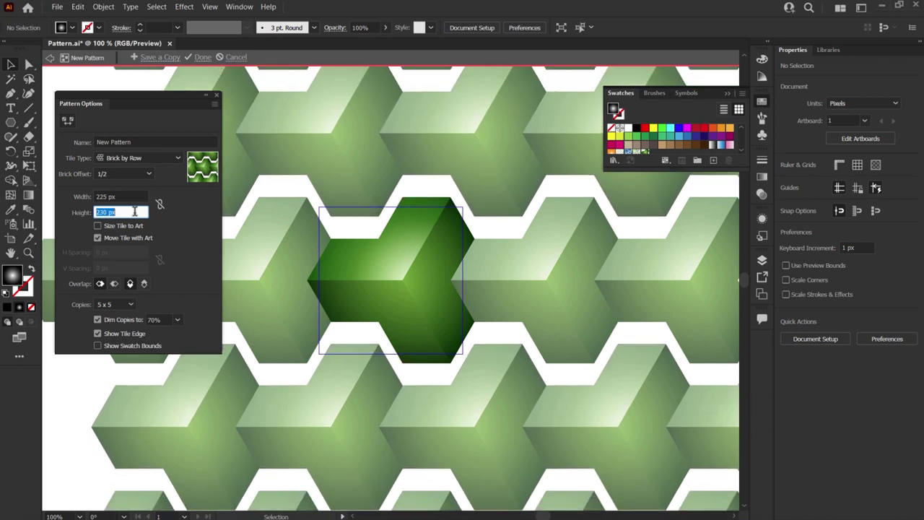
pyautogui.press('Down')
pyautogui.press('Down')
pyautogui.press('Down')
pyautogui.press('Down')
pyautogui.press('Down')
pyautogui.press('Down')
pyautogui.press('Down')
pyautogui.press('Down')
pyautogui.press('Down')
pyautogui.press('Down')
pyautogui.press('Down')
pyautogui.press('Down')
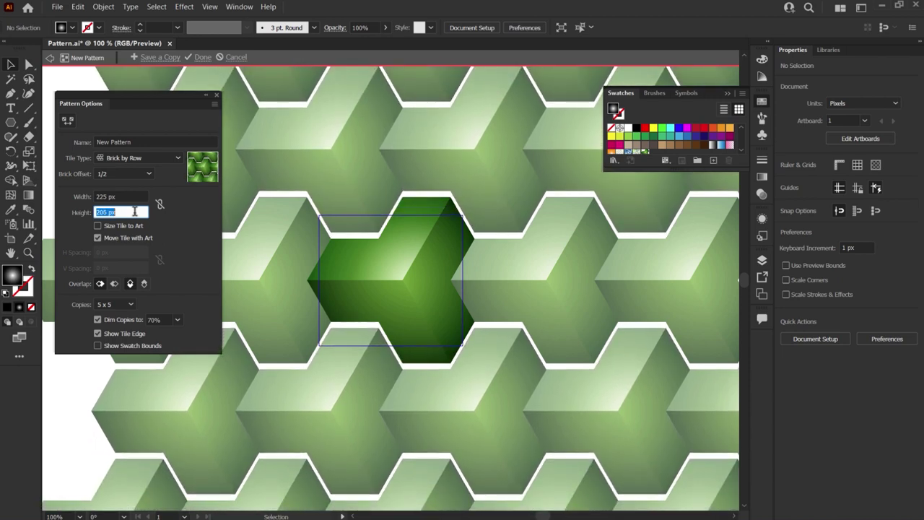
pyautogui.press('Down')
pyautogui.press('Down')
pyautogui.press('Down')
pyautogui.press('Down')
pyautogui.press('Down')
pyautogui.press('Down')
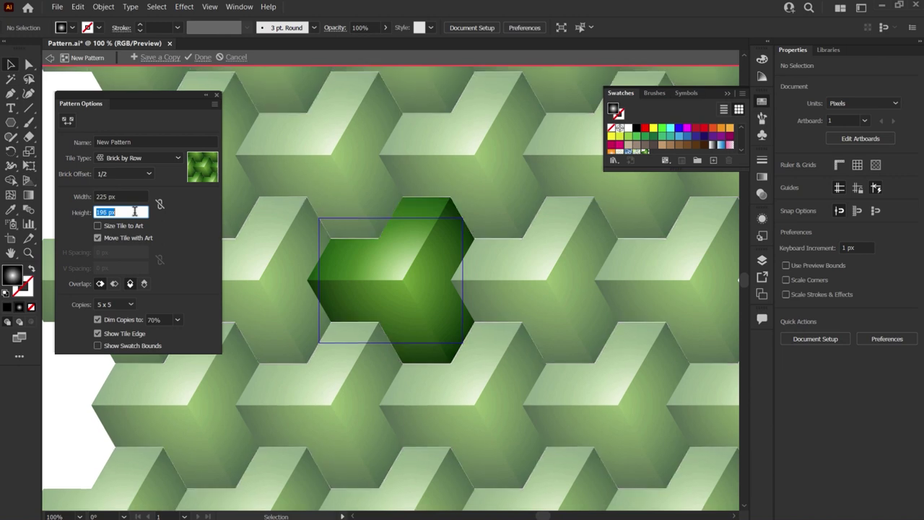
pyautogui.press('Down')
pyautogui.press('Down')
pyautogui.press('Down')
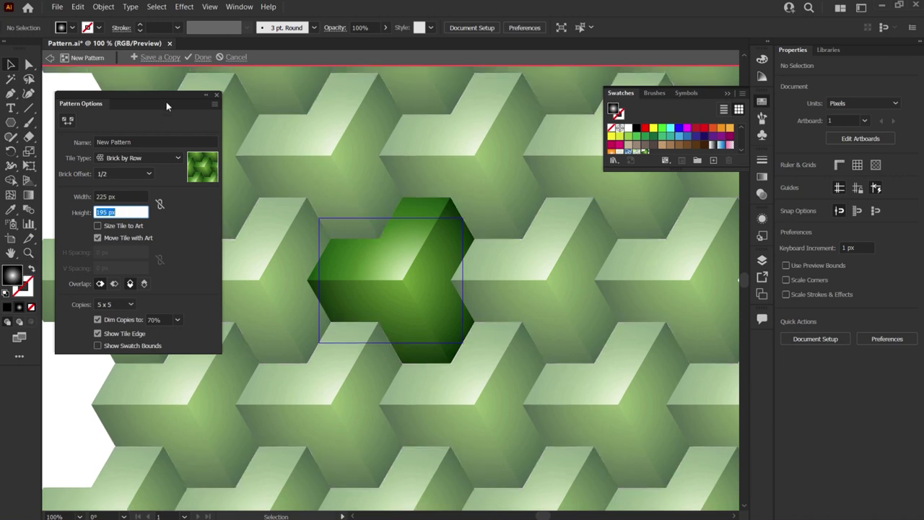
pyautogui.click(203, 57)
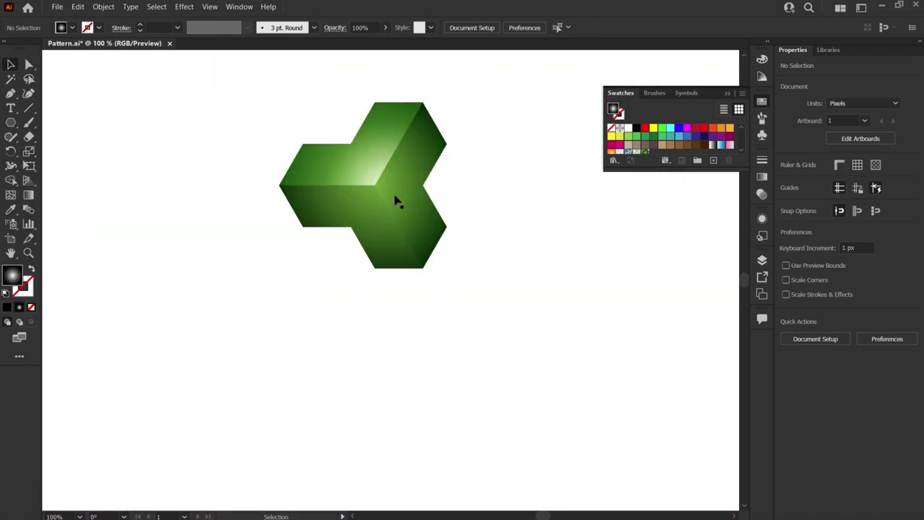
# Delete the original green cube shape and fit the artboard in view
pyautogui.moveTo(645, 170); pyautogui.dragTo(654, 232)
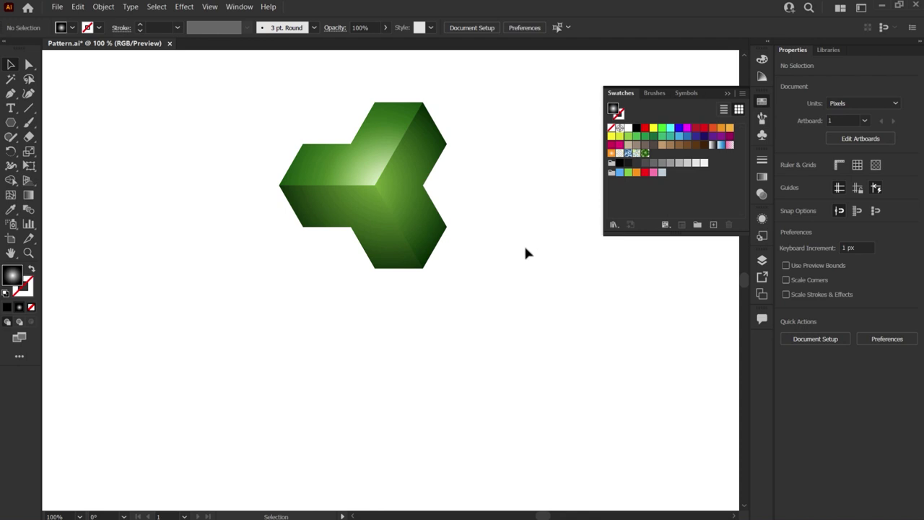
pyautogui.moveTo(479, 103); pyautogui.dragTo(320, 245)
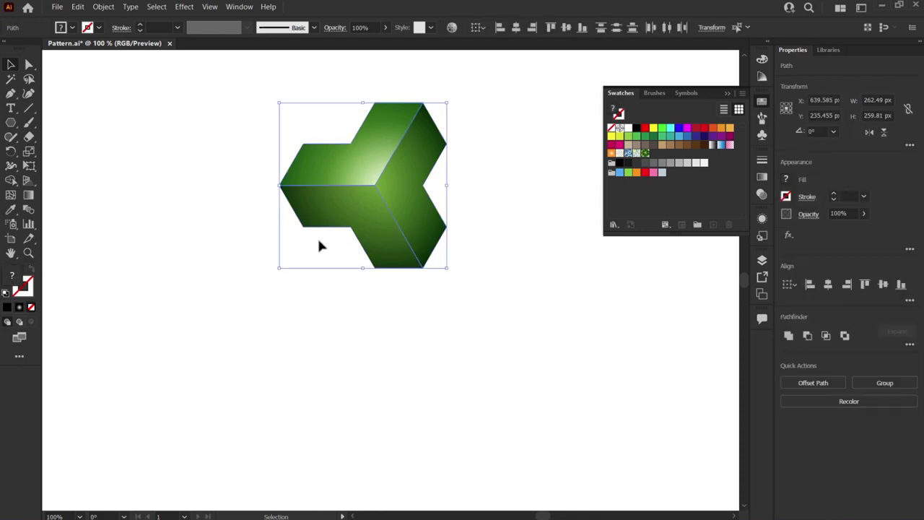
pyautogui.press('Delete')
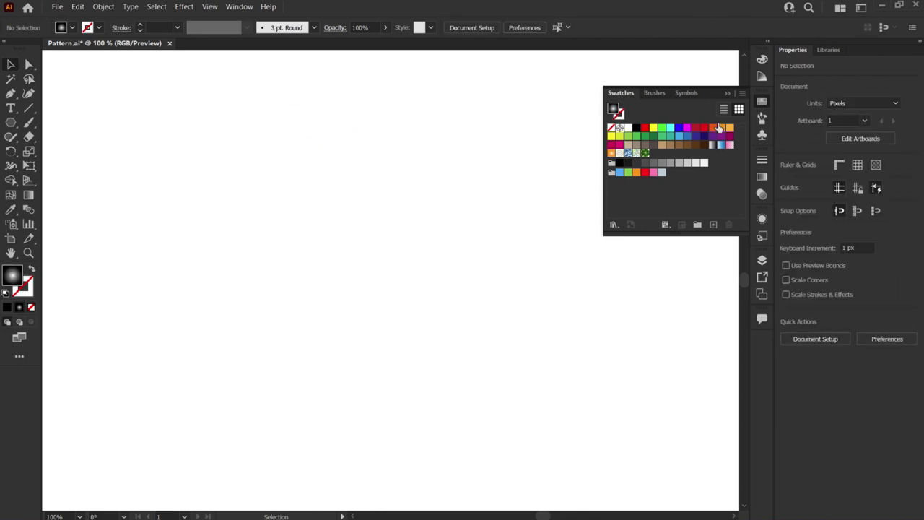
pyautogui.click(727, 93)
pyautogui.hotkey('ctrl', '0')
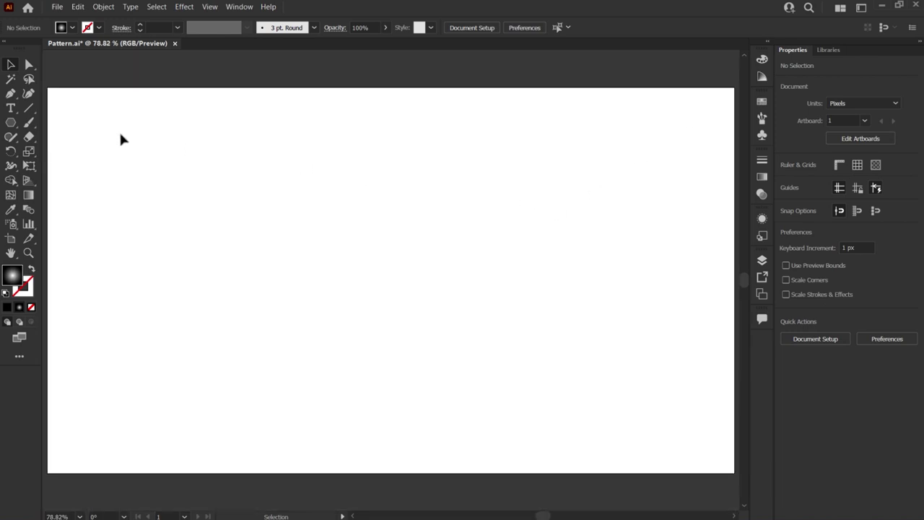
# Create a 1366 × 768 px rectangle with the Rectangle Tool
pyautogui.click(11, 122)
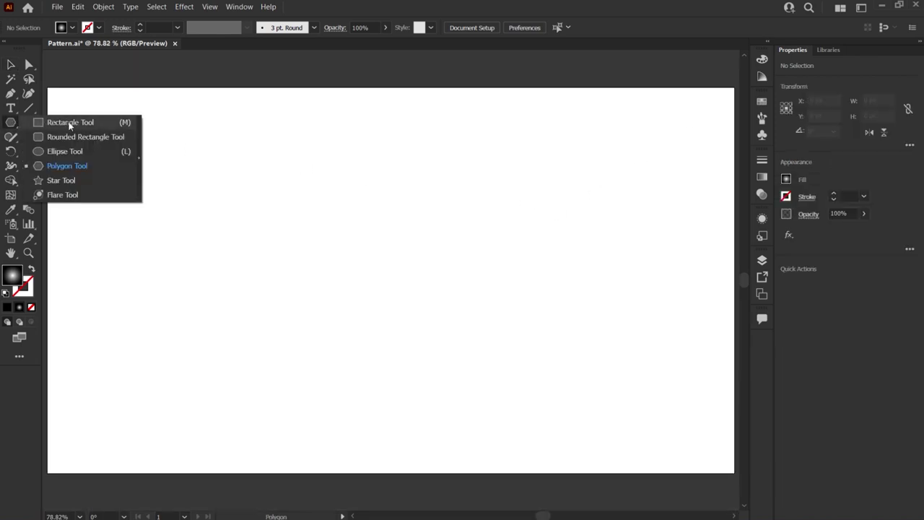
pyautogui.click(70, 123)
pyautogui.click(58, 102)
pyautogui.write('13')
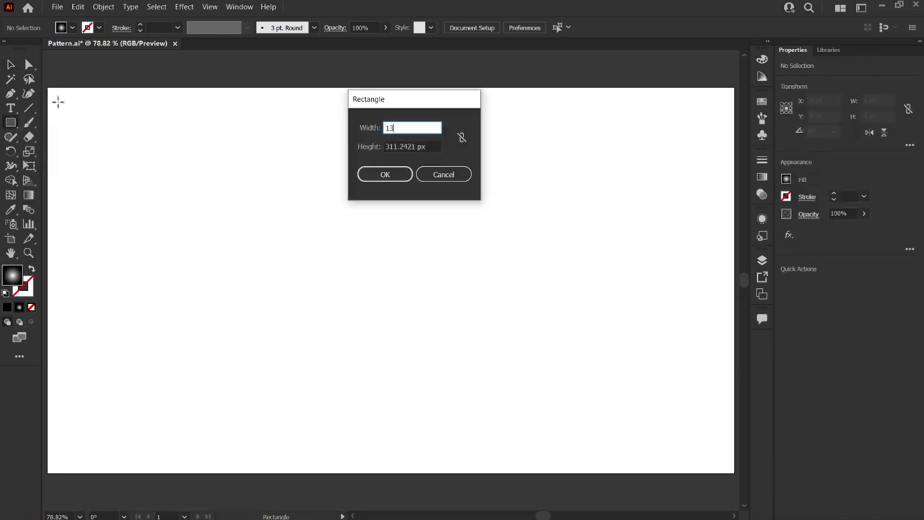
pyautogui.write('66')
pyautogui.press('Tab')
pyautogui.write('768')
pyautogui.press('Return')
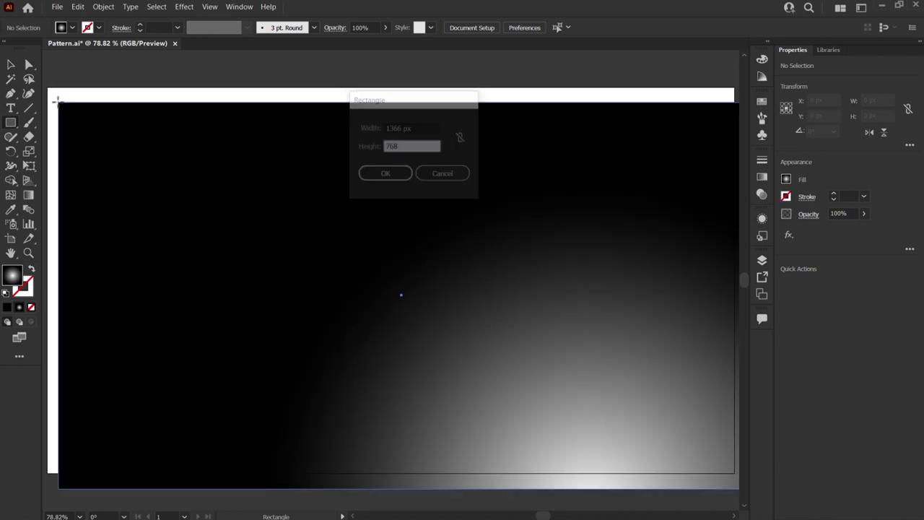
# Centre the rectangle on the artboard and fill it with the green cube pattern swatch
pyautogui.press('v')
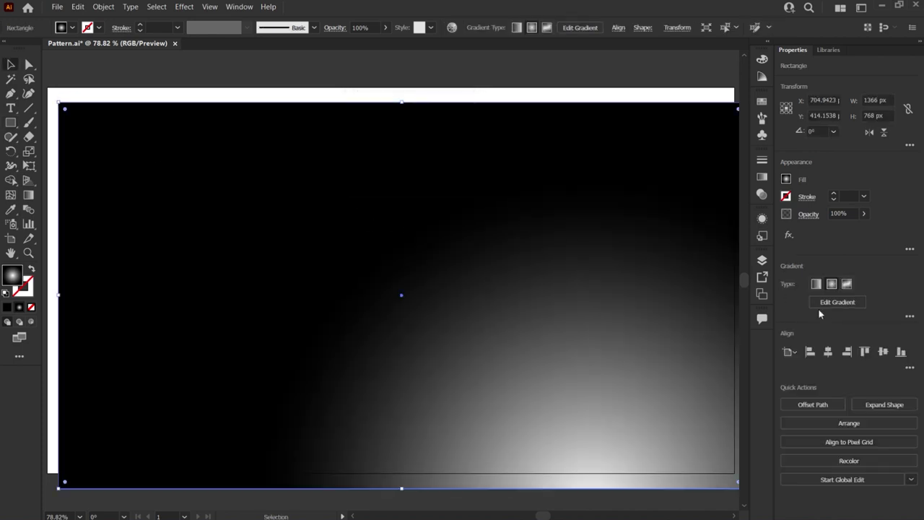
pyautogui.click(828, 351)
pyautogui.click(882, 351)
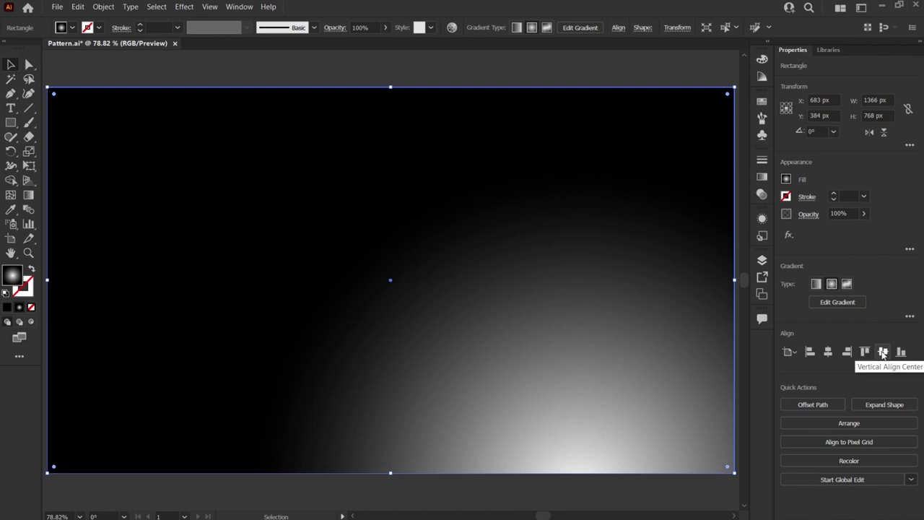
pyautogui.click(761, 103)
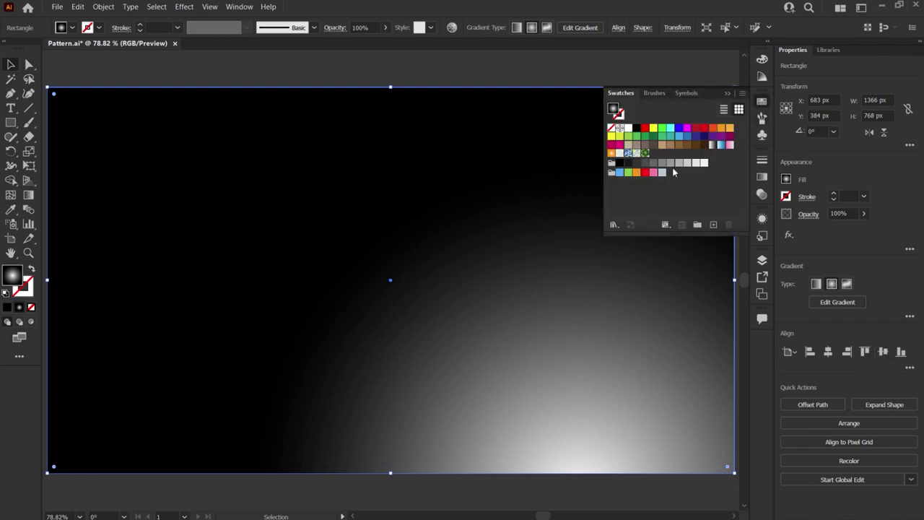
pyautogui.click(643, 154)
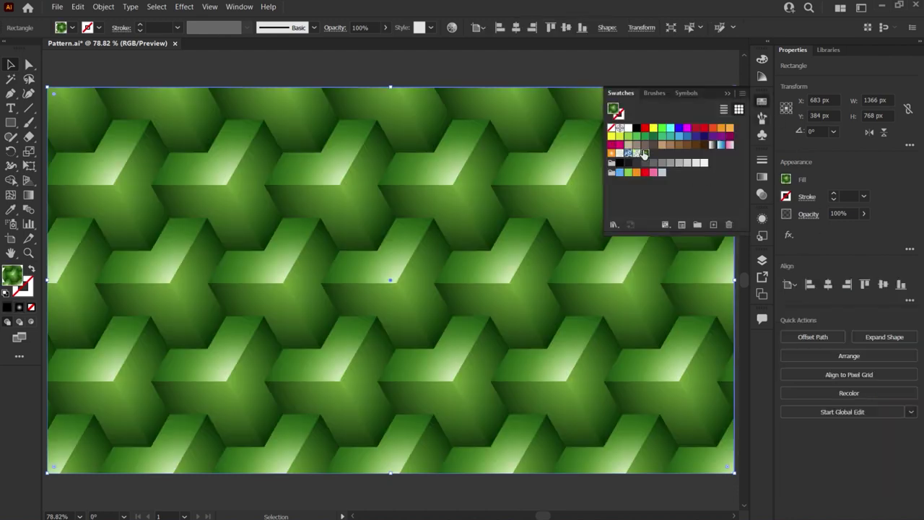
pyautogui.click(726, 96)
pyautogui.click(690, 70)
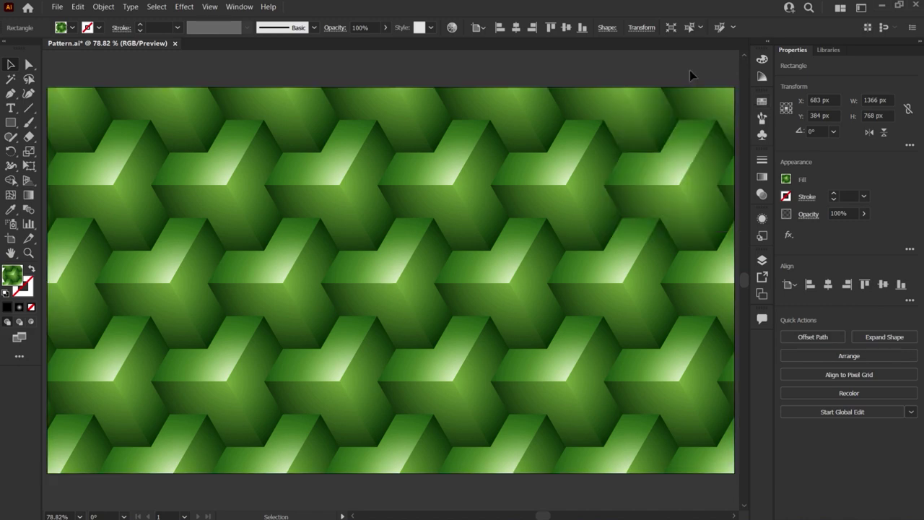